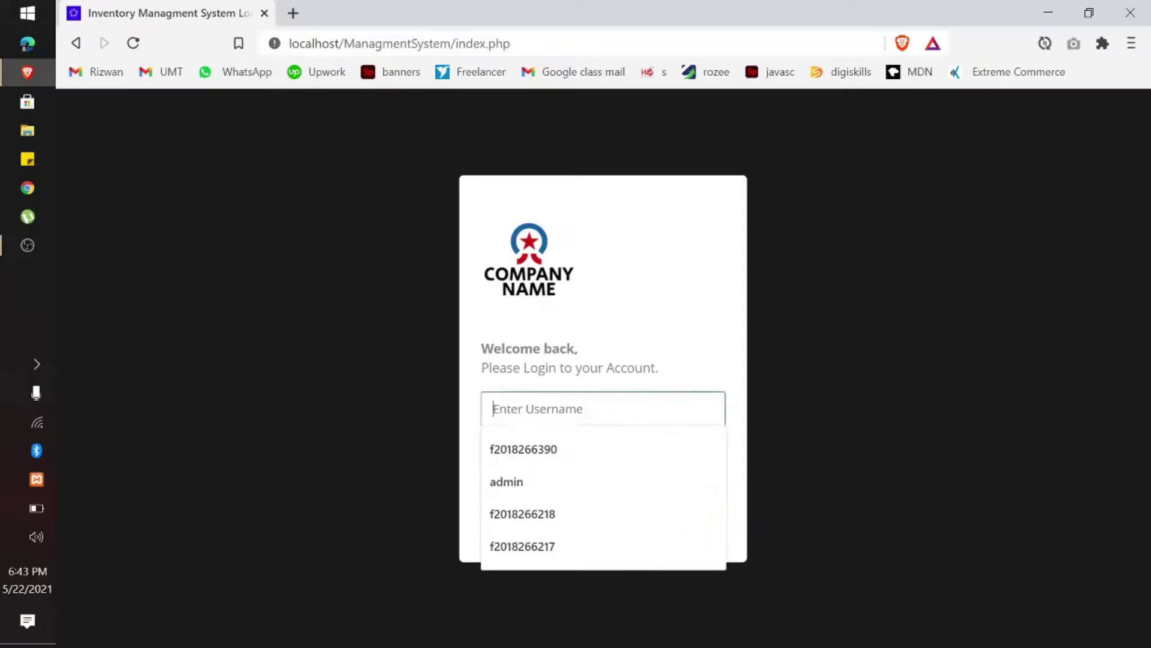
Step: Log in with username admin and the account password to reach the dashboard report
{"action": "type", "text": "admin"}
{"action": "key", "text": "Tab"}
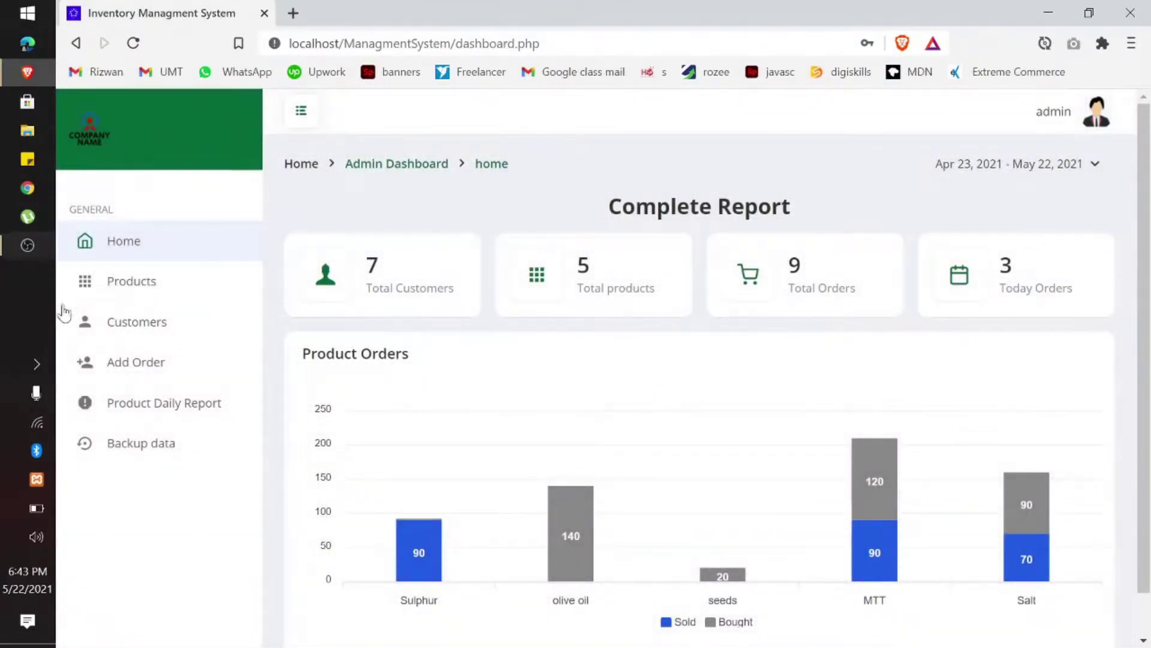
{"action": "double_click", "coordinate": [441, 288]}
{"action": "left_click_drag", "start_coordinate": [652, 288], "coordinate": [576, 288]}
{"action": "left_click", "coordinate": [885, 295]}
Step: Open the admin account menu at the top-right
{"action": "left_click", "coordinate": [1066, 115]}
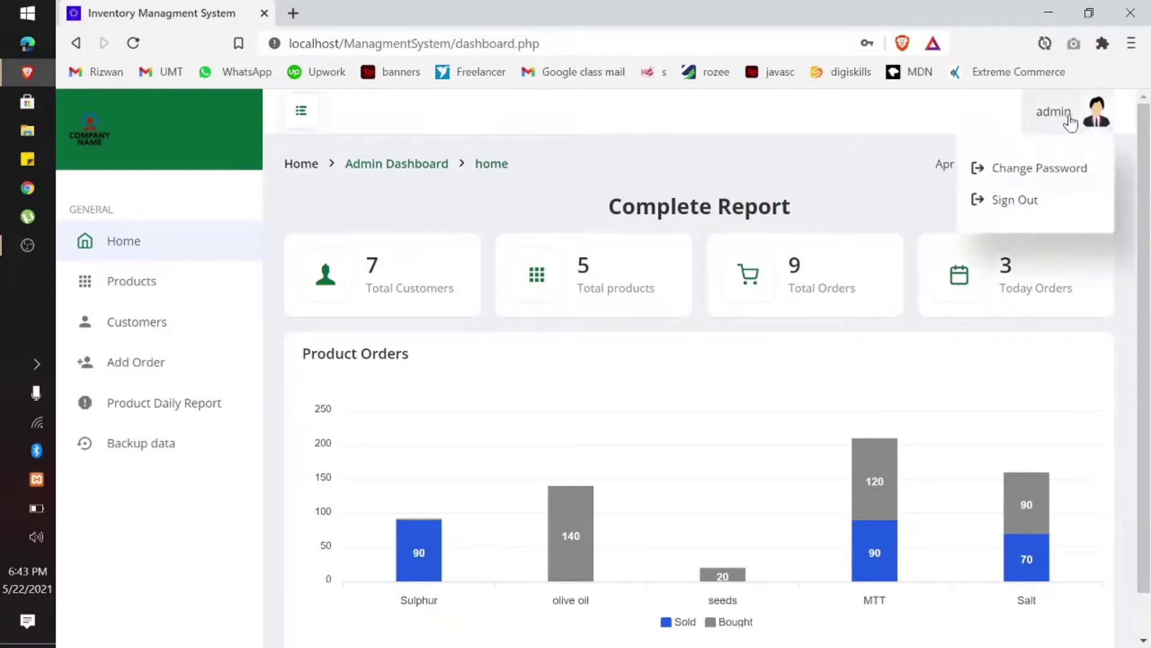
{"action": "left_click", "coordinate": [1040, 118]}
{"action": "left_click", "coordinate": [1040, 117]}
Step: On the Change Password page, fill in the previous admin password
{"action": "left_click", "coordinate": [1021, 175]}
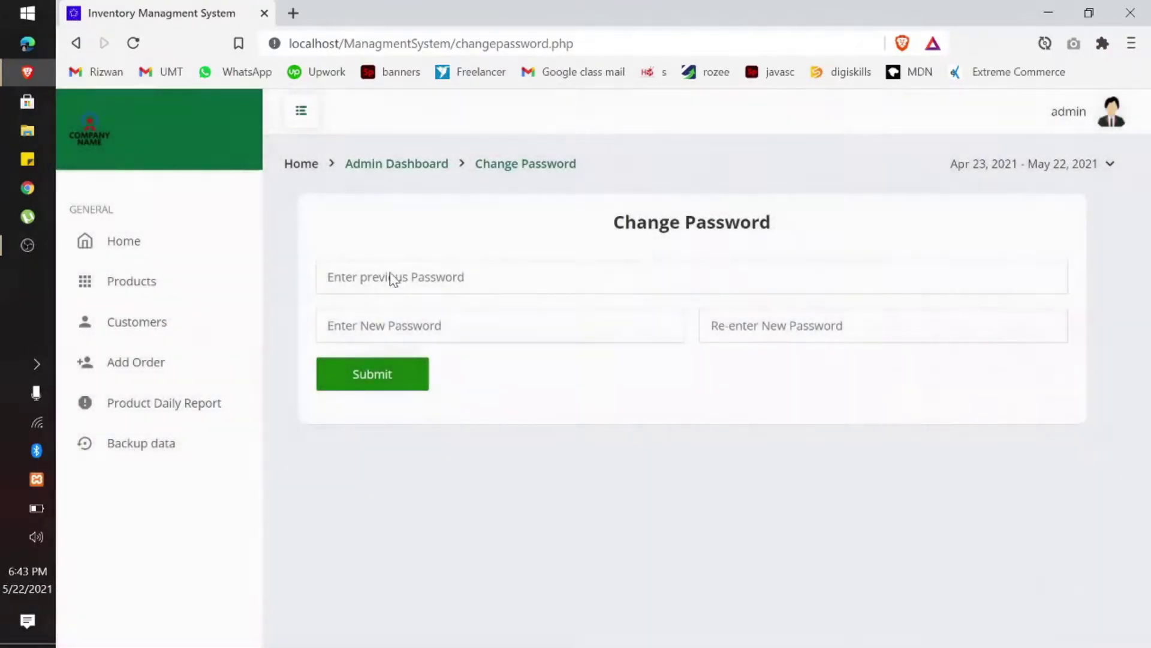
{"action": "left_click", "coordinate": [390, 276]}
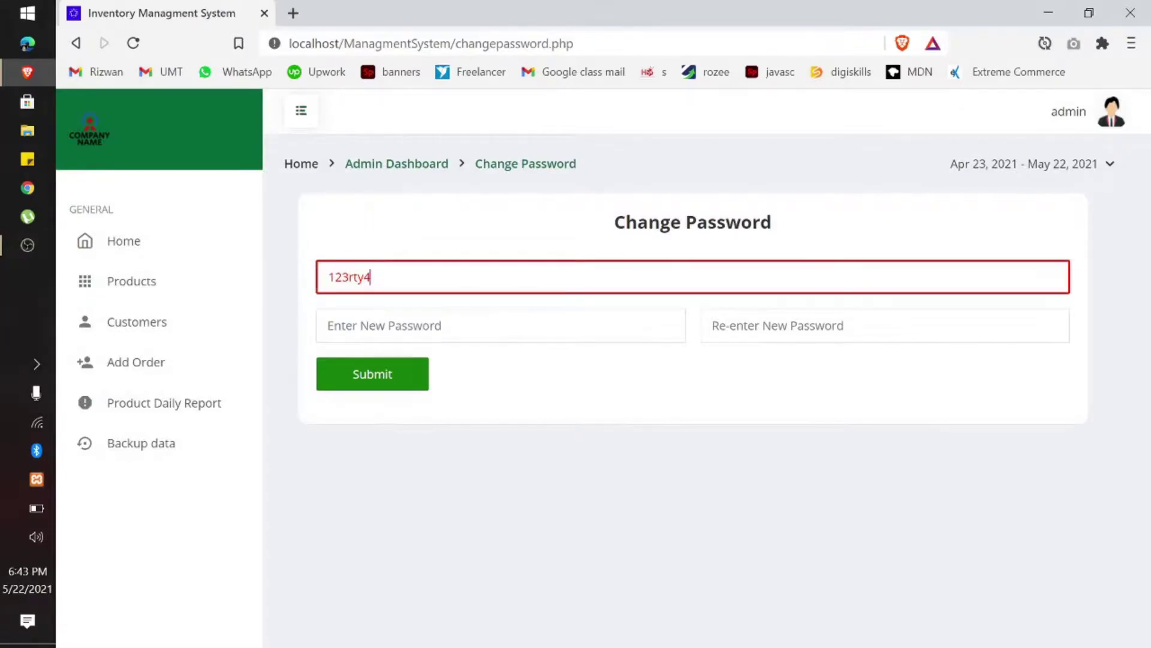
{"action": "key", "text": "BackSpace"}
{"action": "key", "text": "BackSpace"}
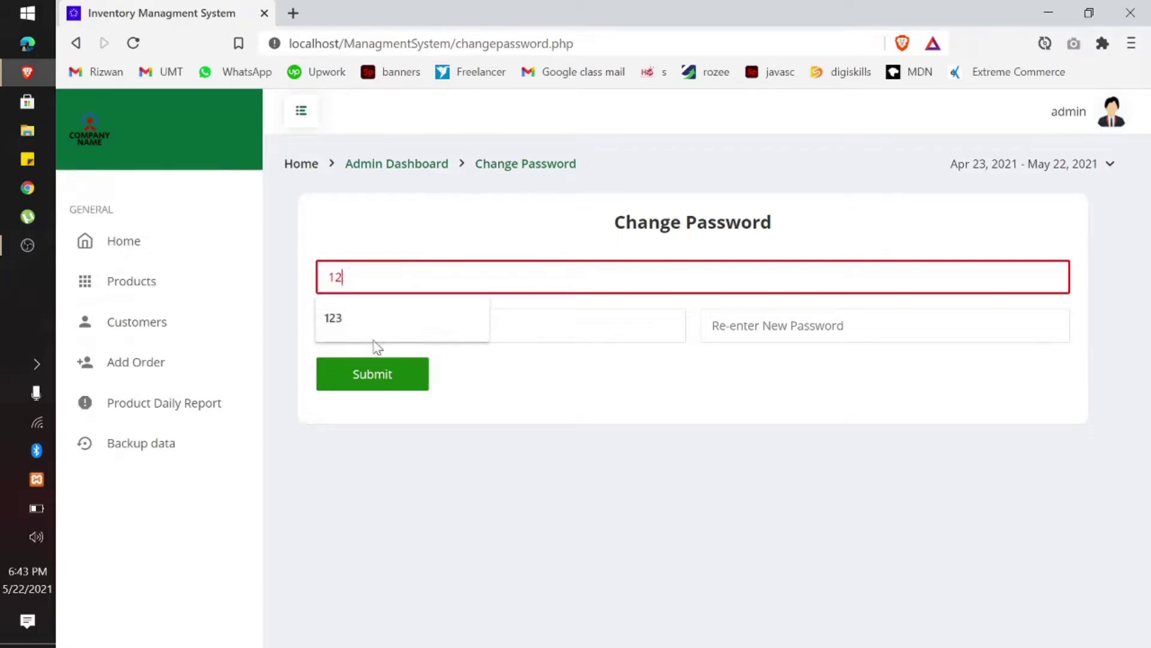
{"action": "left_click", "coordinate": [378, 311]}
Step: Enter and re-enter the new password, submit it, dismiss the confirmation, and return Home
{"action": "key", "text": "Tab"}
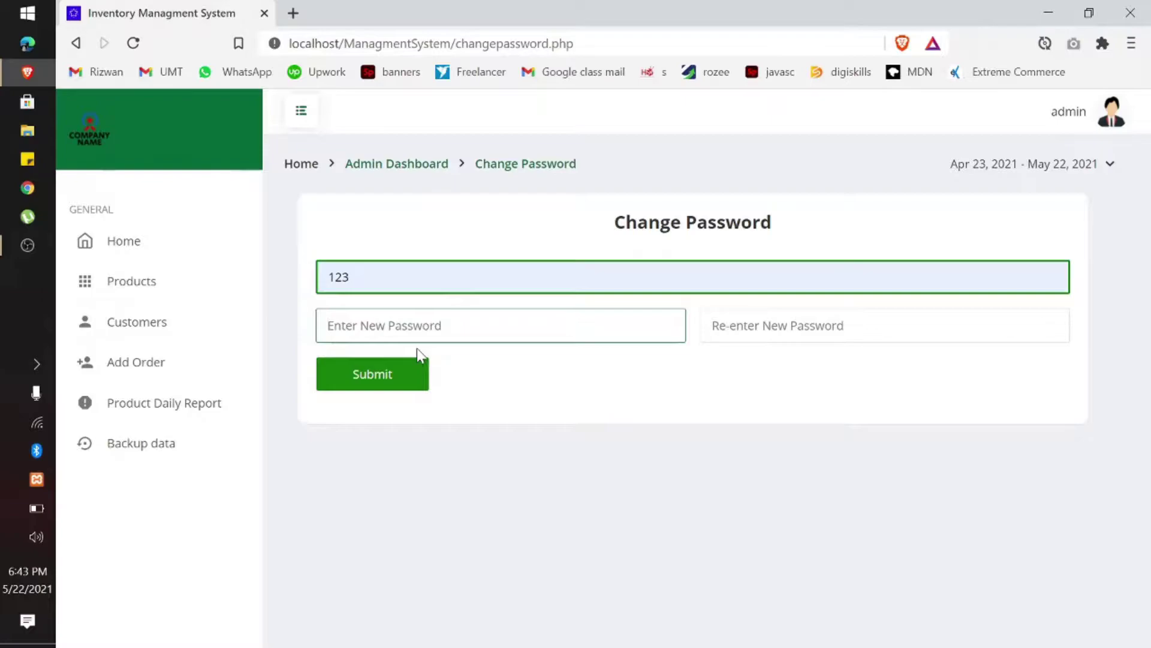
{"action": "left_click", "coordinate": [745, 378]}
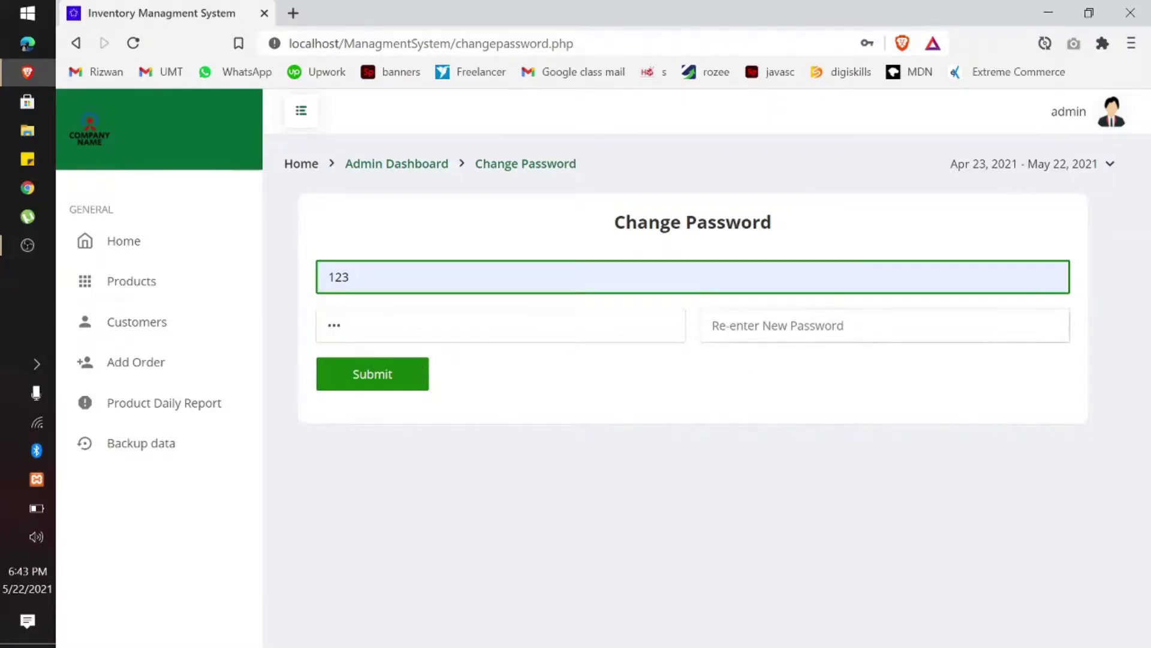
{"action": "left_click", "coordinate": [714, 326]}
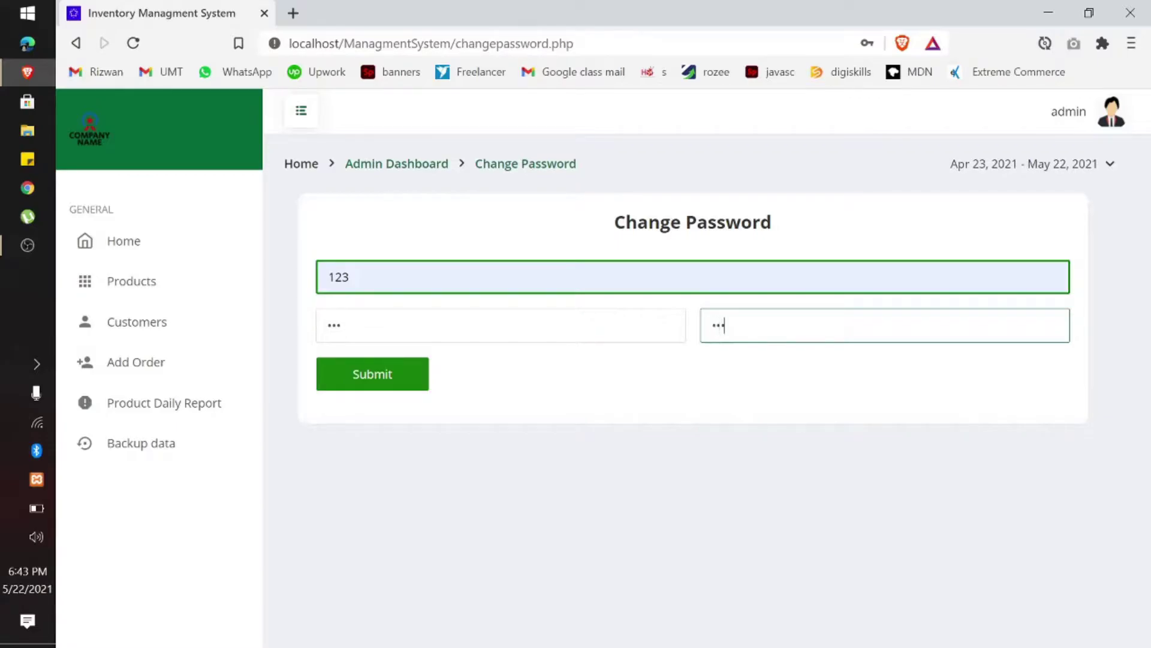
{"action": "left_click", "coordinate": [707, 380]}
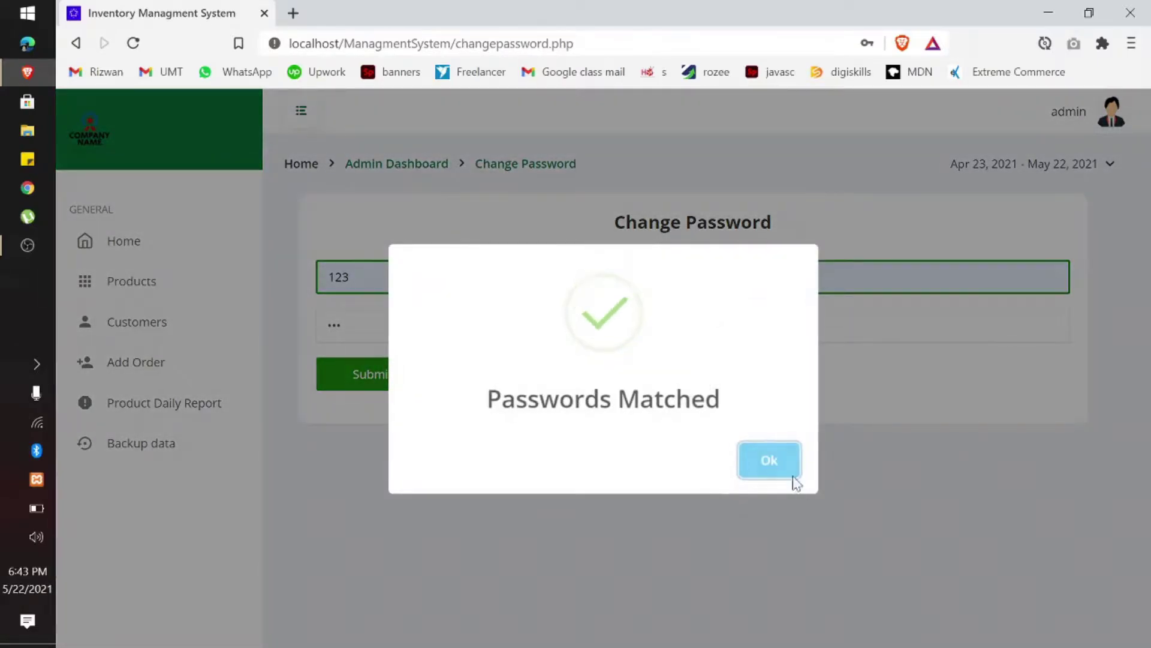
{"action": "left_click", "coordinate": [793, 477]}
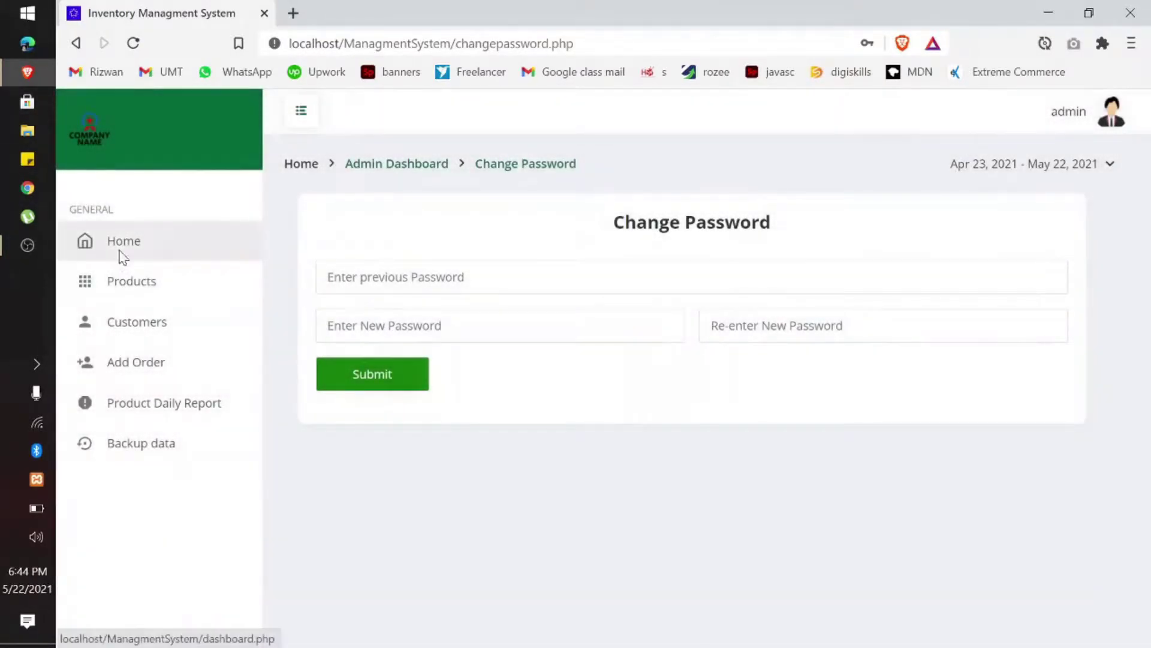
{"action": "left_click", "coordinate": [119, 247]}
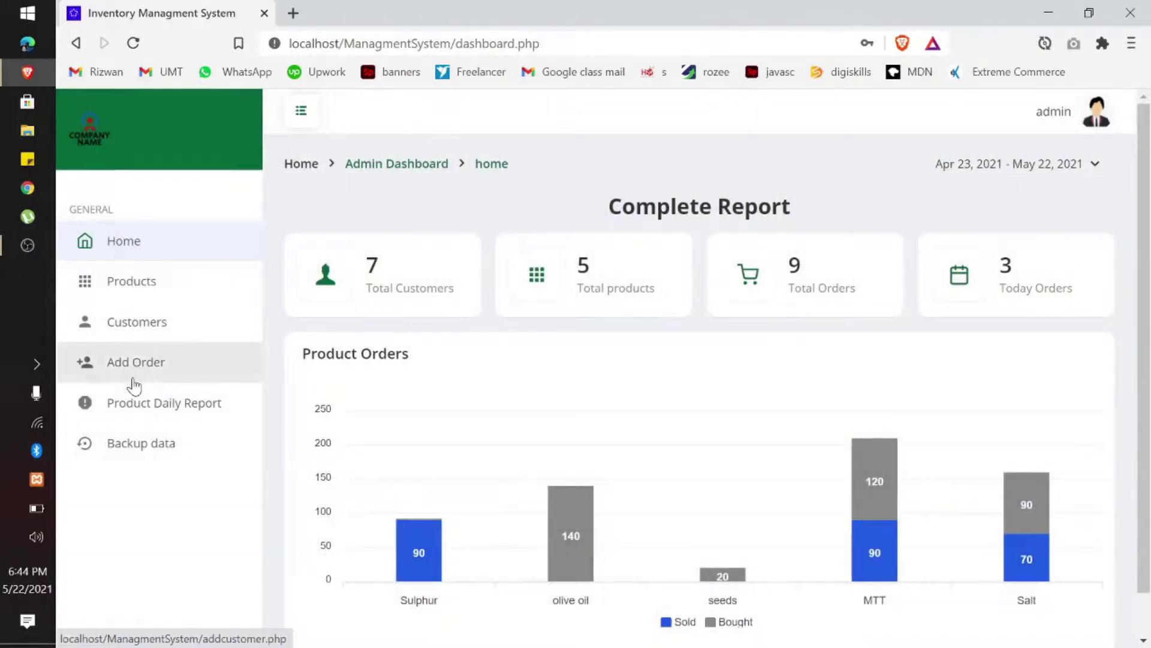
Step: Open Add Order and look through the customer and product dropdowns
{"action": "left_click", "coordinate": [131, 379]}
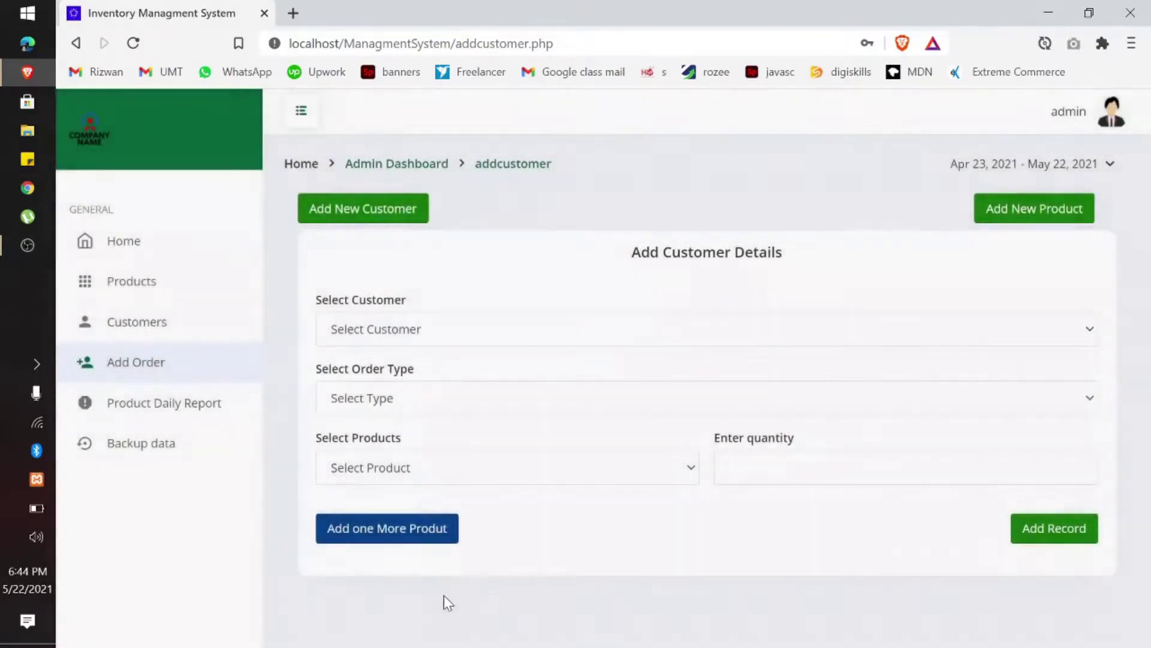
{"action": "left_click", "coordinate": [455, 336]}
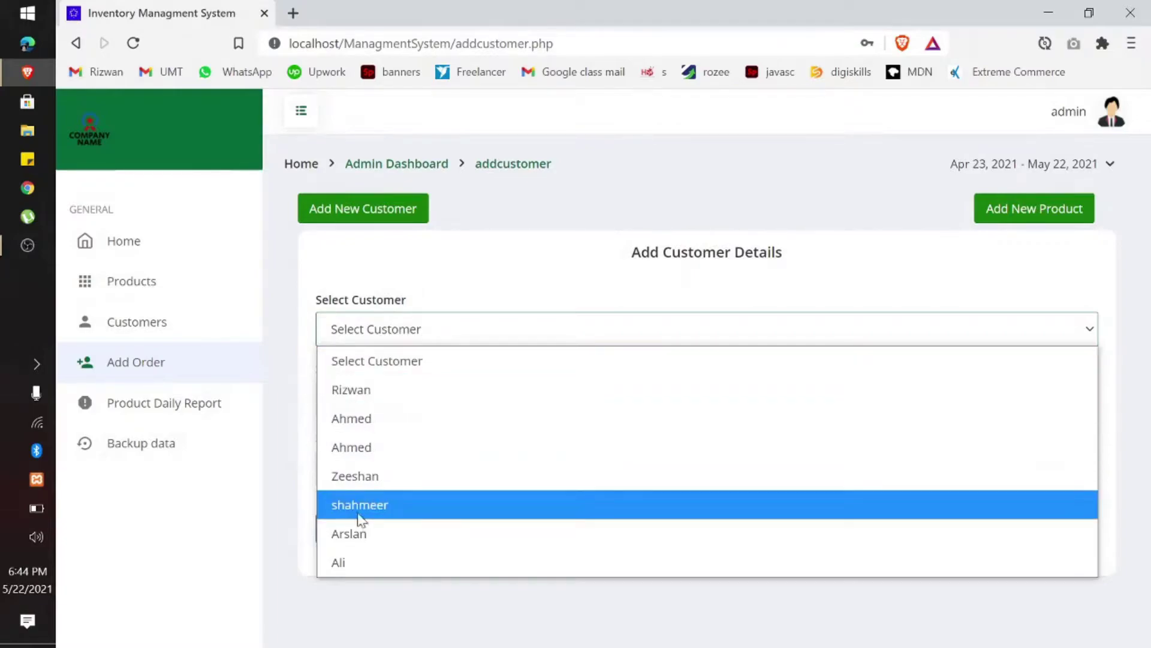
{"action": "left_click", "coordinate": [362, 275]}
{"action": "left_click", "coordinate": [399, 466]}
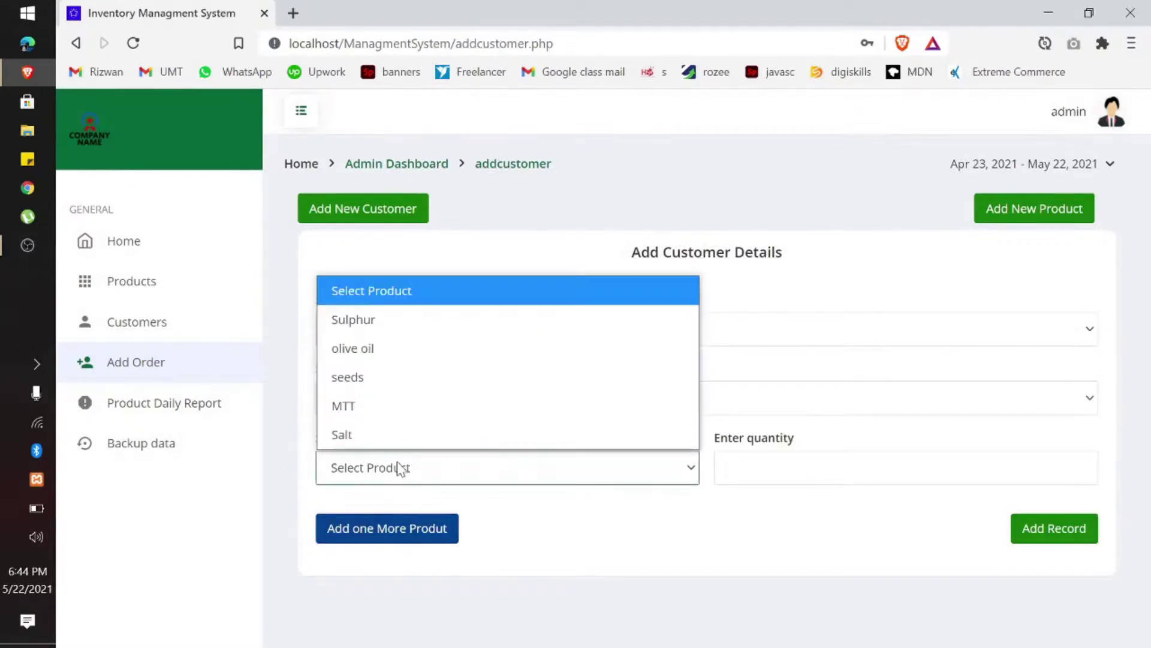
{"action": "left_click", "coordinate": [412, 275]}
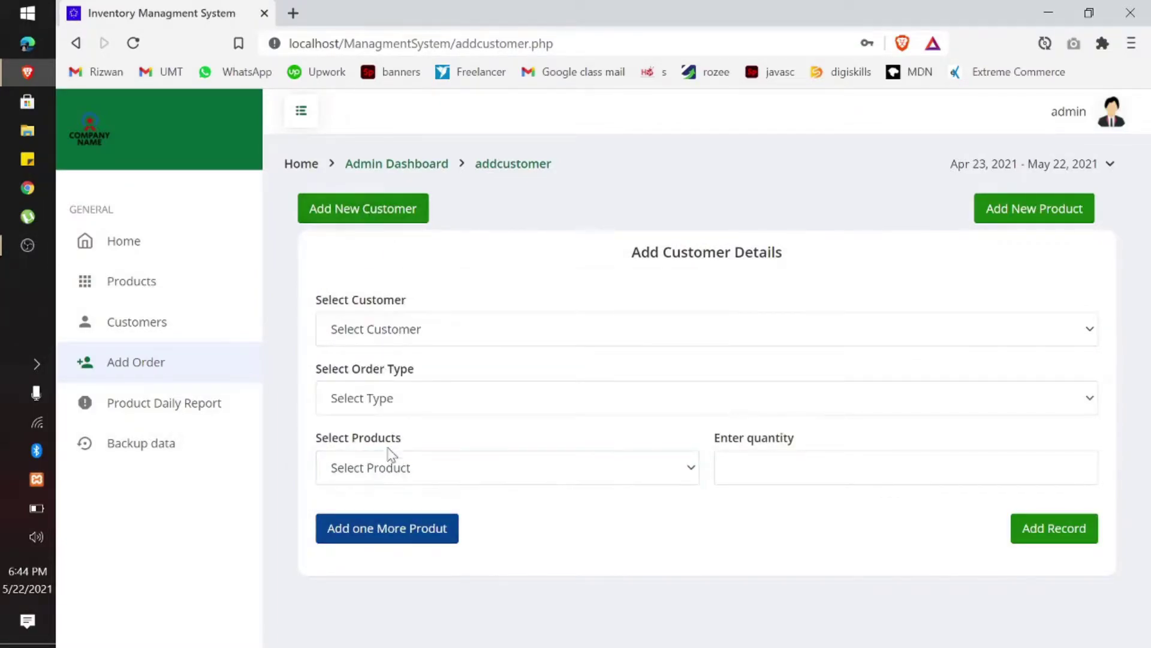
Step: Add a new customer by entering the customer's name and submitting
{"action": "left_click", "coordinate": [373, 216]}
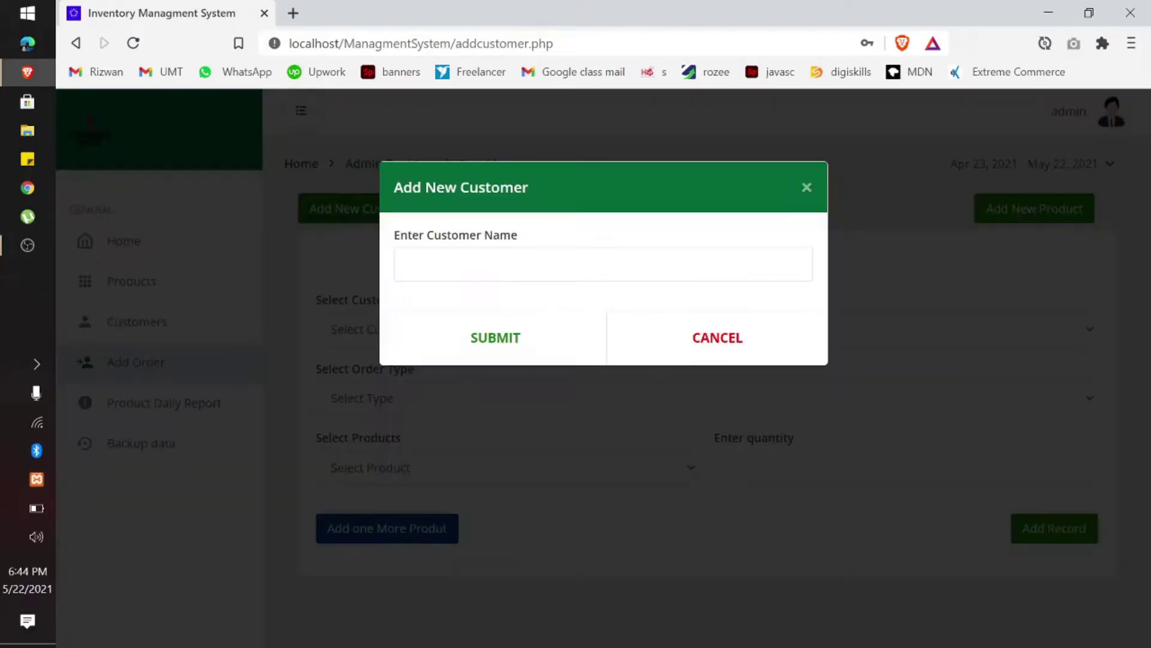
{"action": "left_click", "coordinate": [480, 264]}
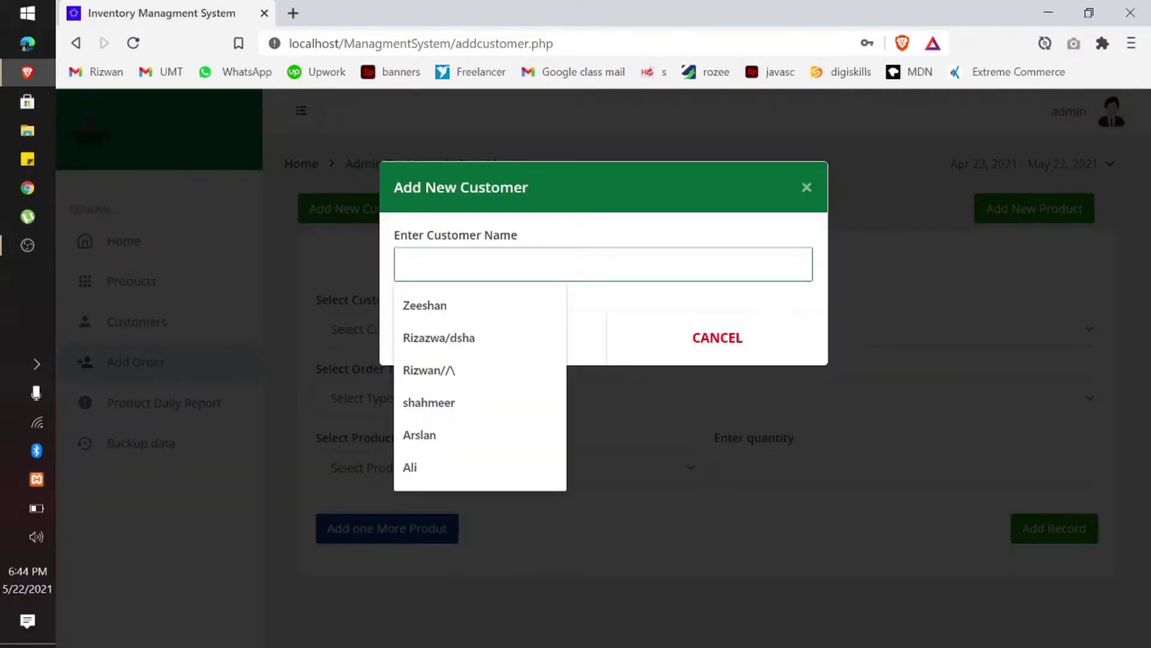
{"action": "type", "text": "Asfar"}
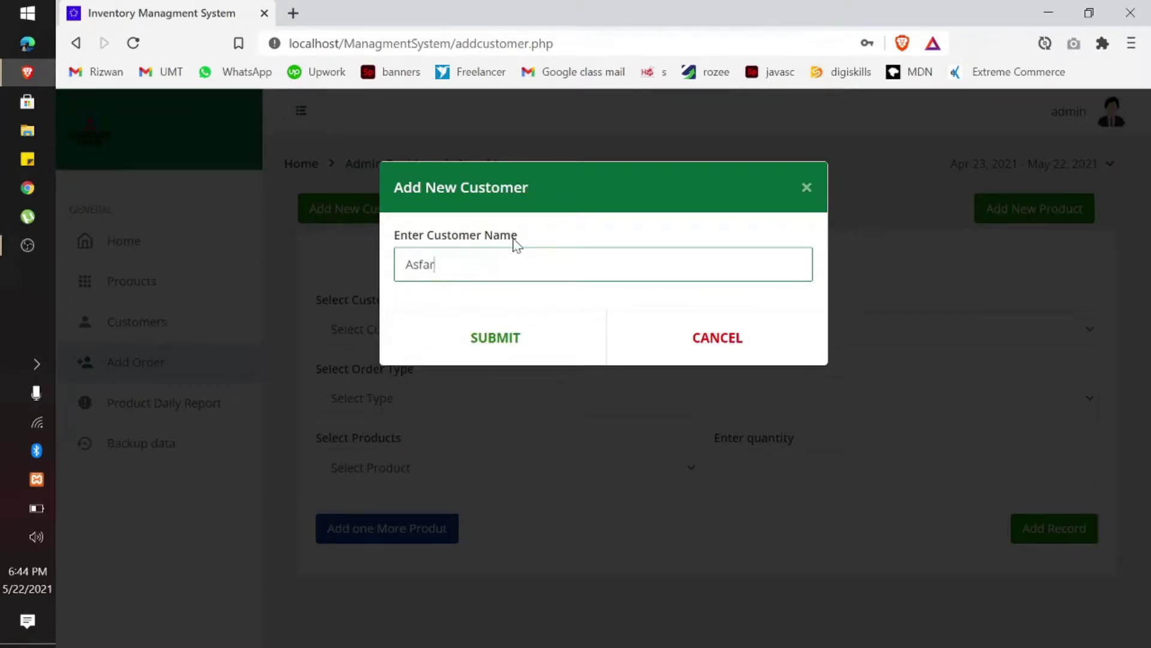
{"action": "left_click", "coordinate": [446, 359]}
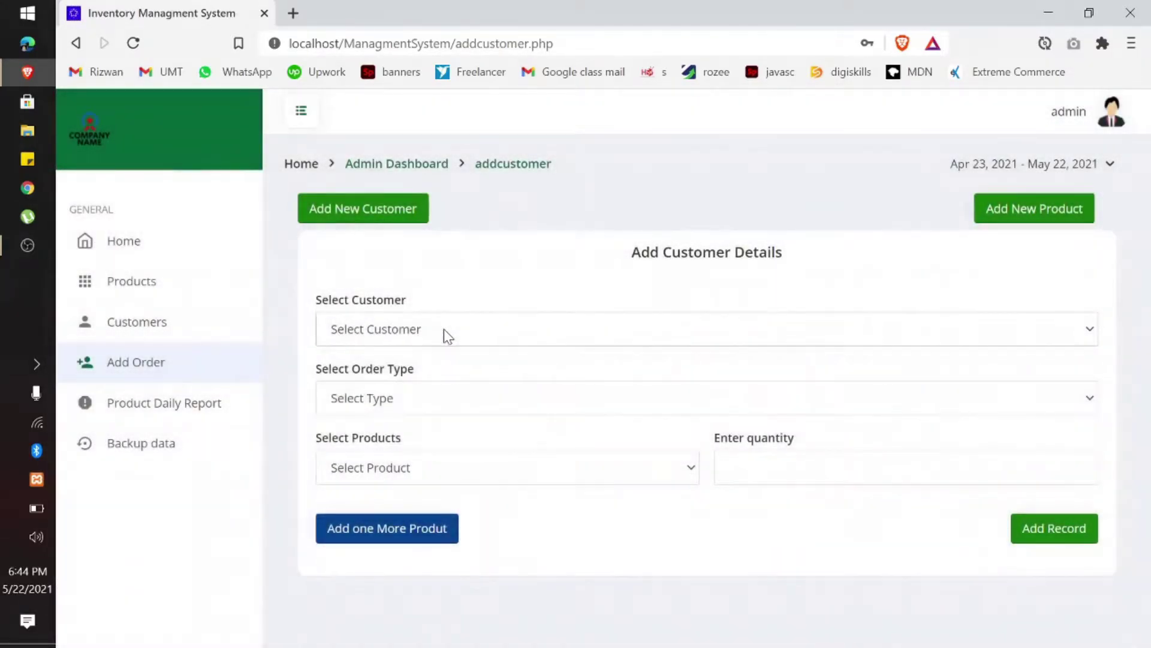
Step: Confirm the new customer appears at the end of the customer list and review products
{"action": "left_click", "coordinate": [444, 328]}
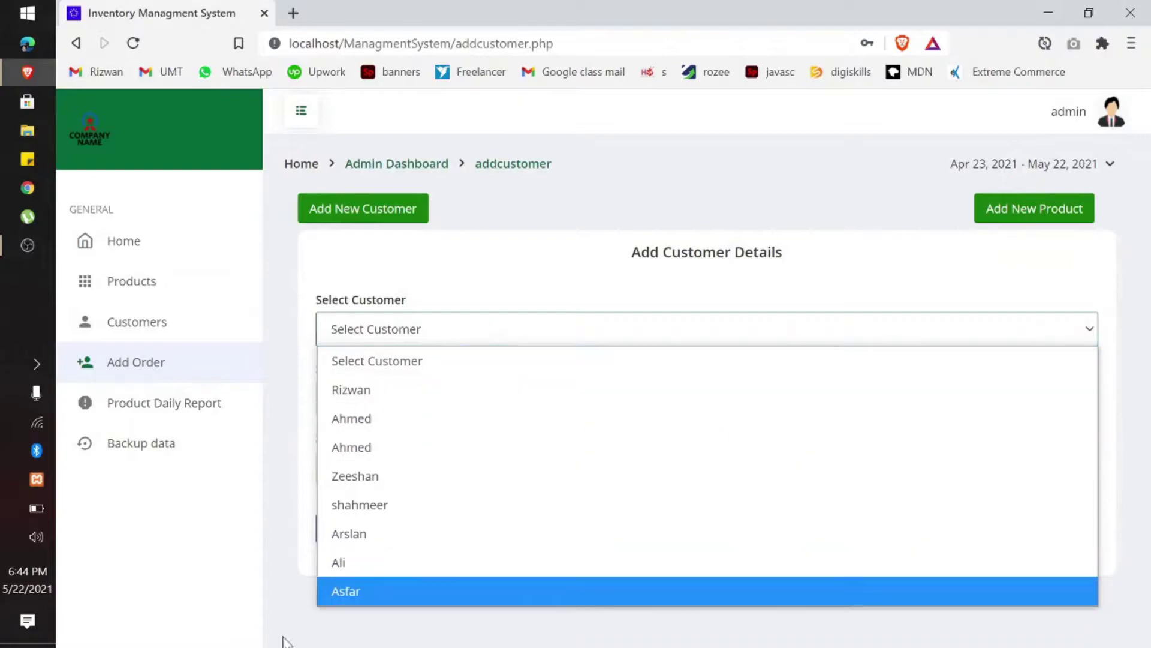
{"action": "left_click", "coordinate": [534, 219]}
{"action": "left_click", "coordinate": [452, 471]}
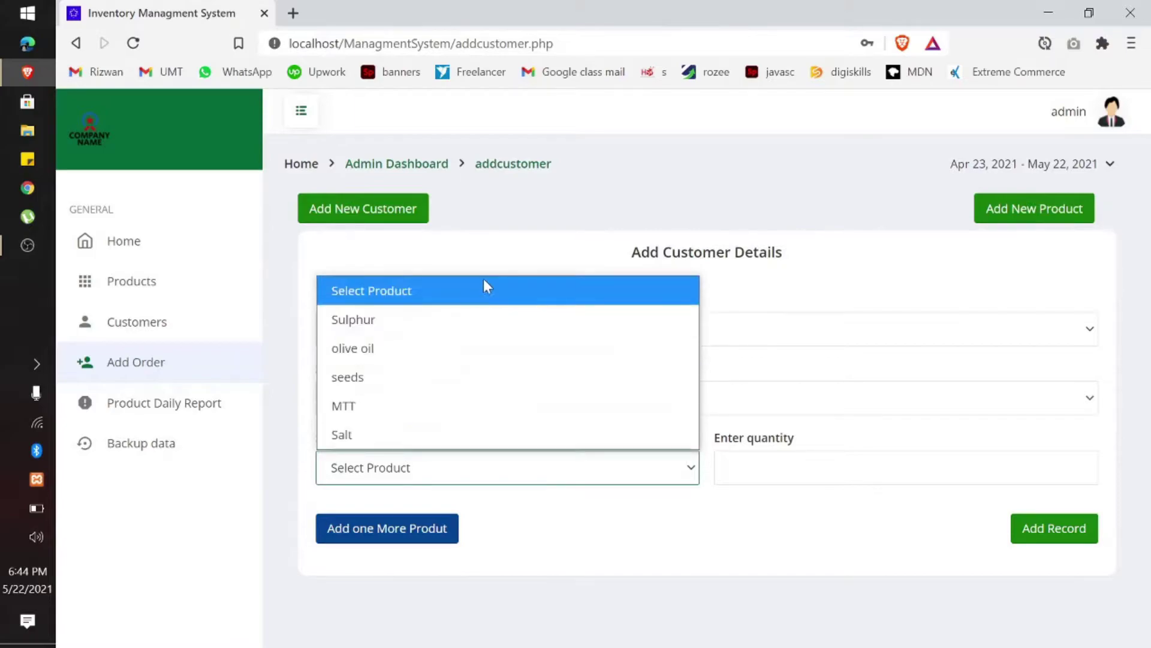
{"action": "left_click", "coordinate": [510, 265]}
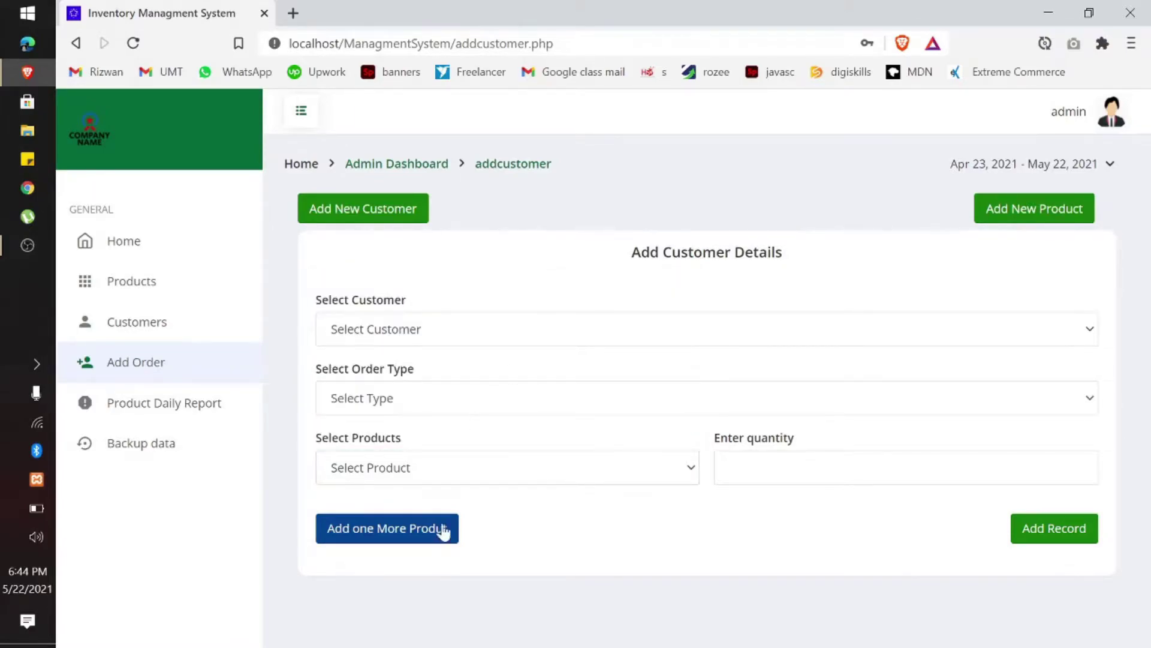
{"action": "left_click", "coordinate": [453, 471]}
{"action": "left_click", "coordinate": [603, 183]}
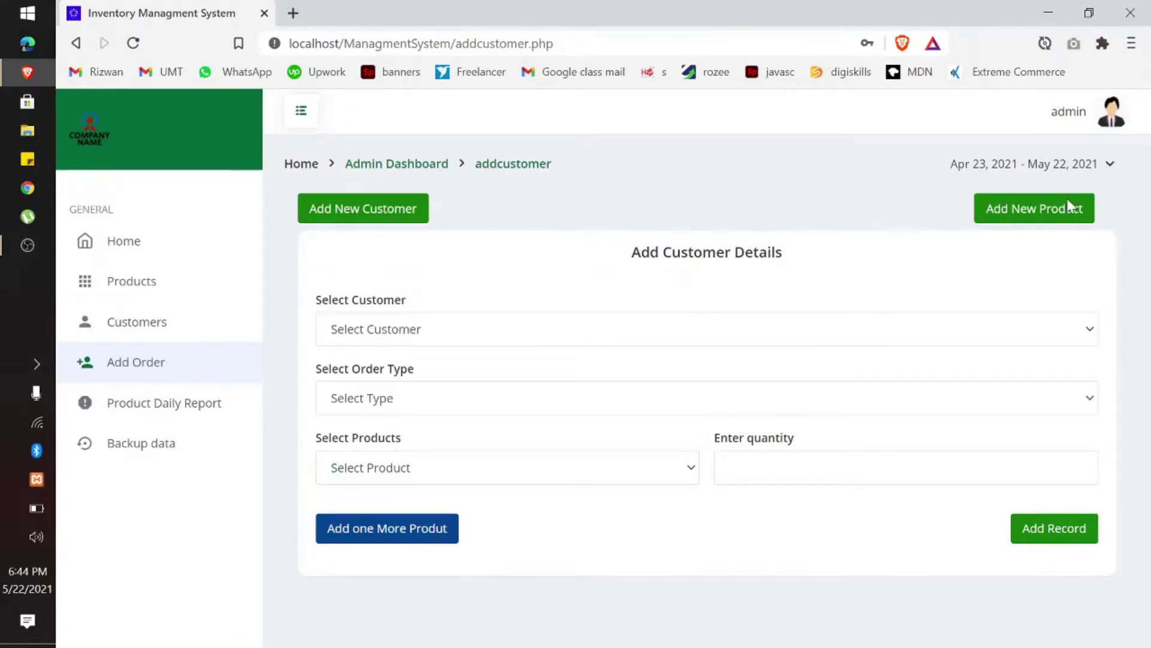
Step: Add the new product 'Mustard oil' with Product Type Liters
{"action": "left_click", "coordinate": [1018, 204]}
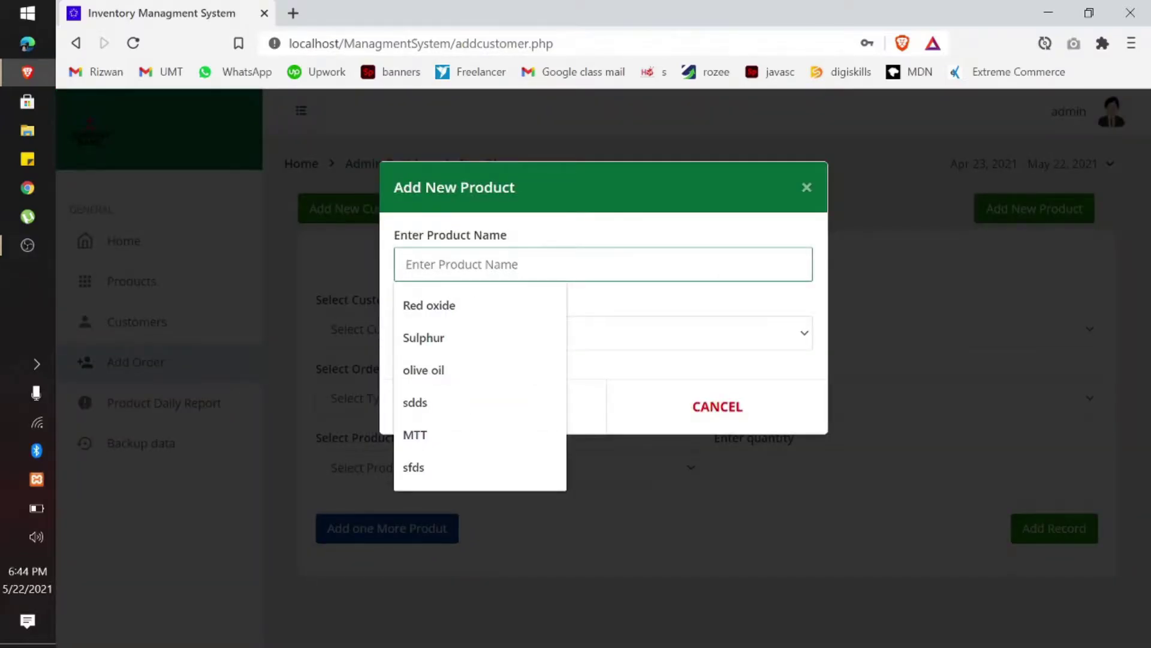
{"action": "type", "text": "m"}
{"action": "key", "text": "BackSpace"}
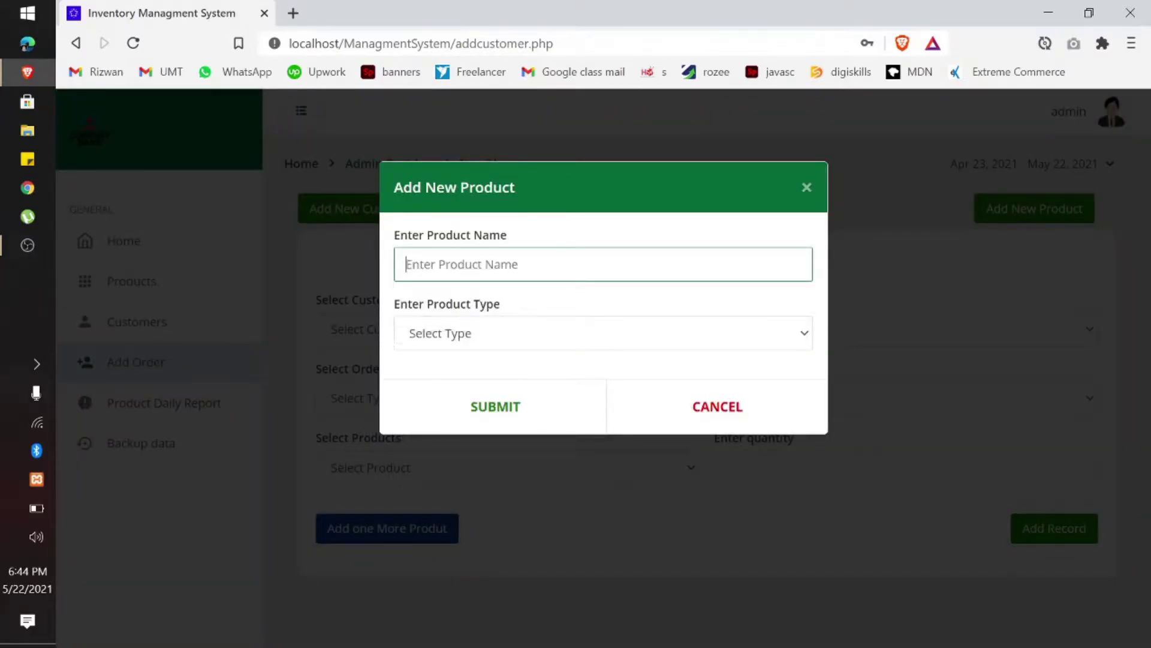
{"action": "type", "text": "mUSTARD OI"}
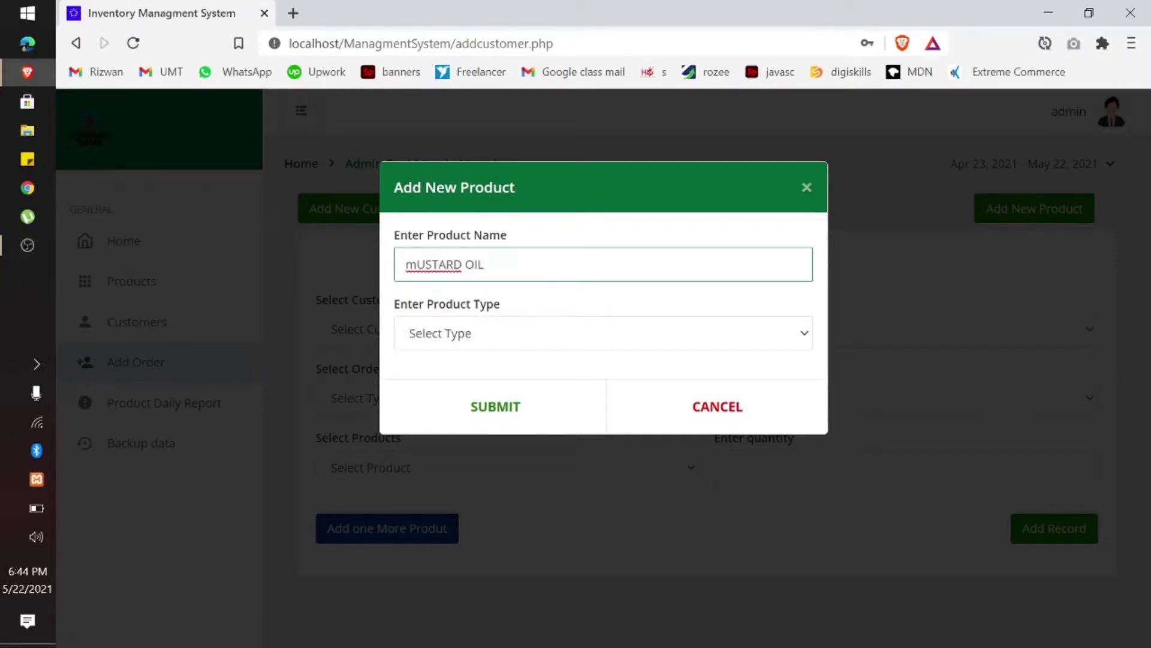
{"action": "key", "text": "ctrl+a"}
{"action": "key", "text": "BackSpace"}
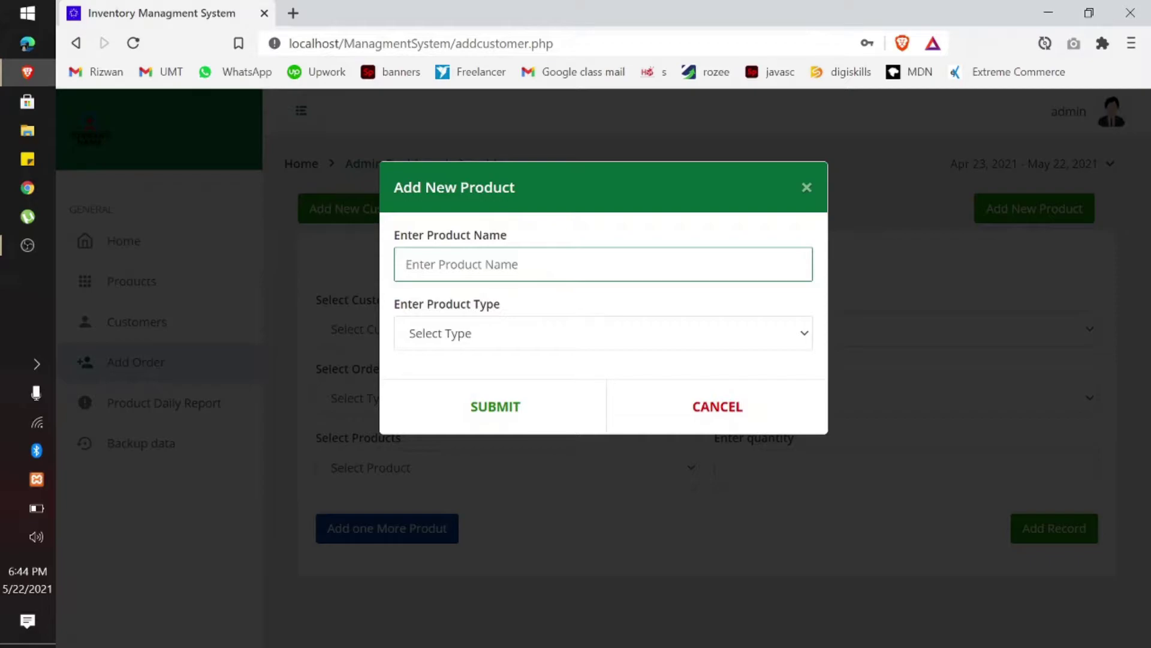
{"action": "type", "text": "Mustard oil"}
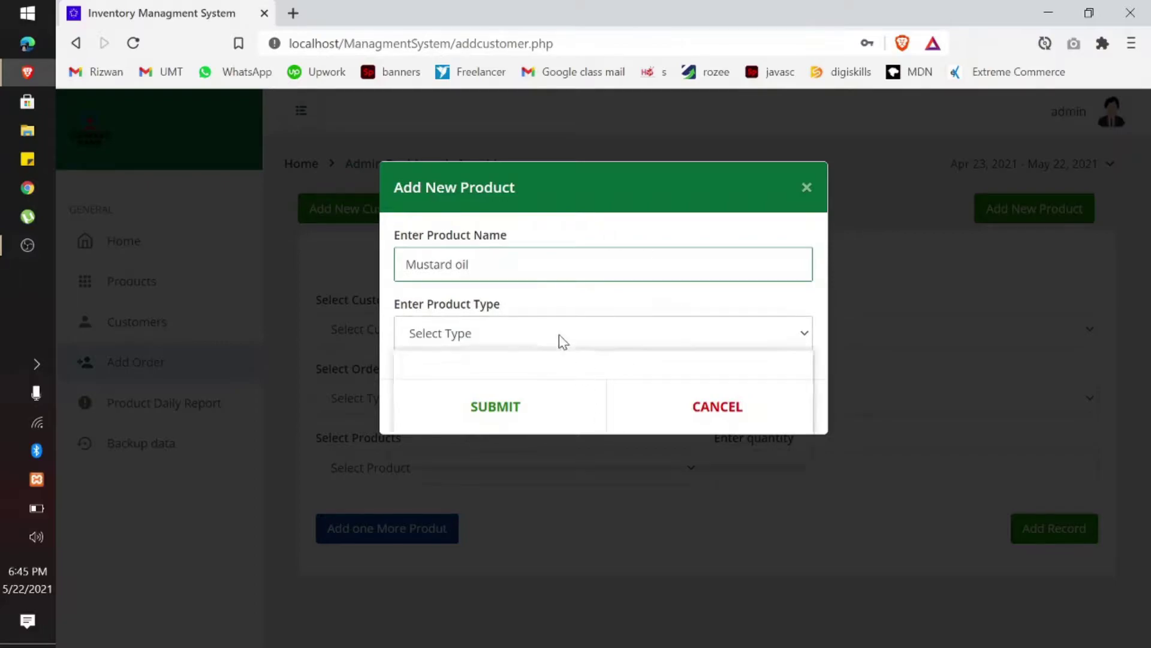
{"action": "left_click", "coordinate": [560, 336]}
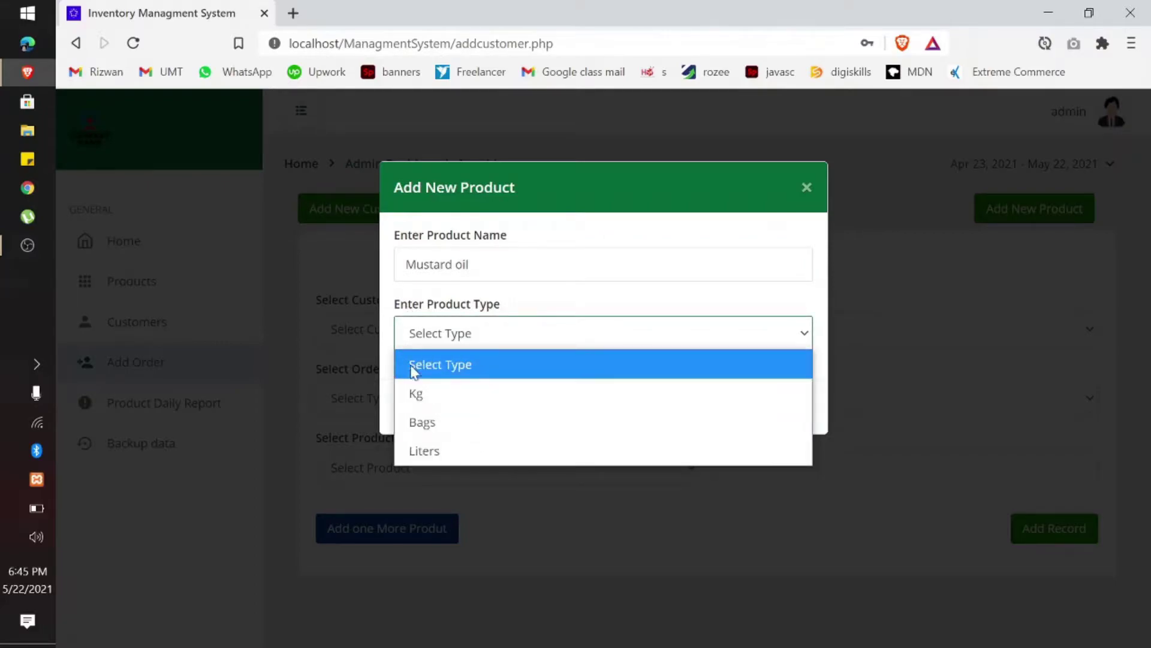
{"action": "left_click", "coordinate": [433, 451]}
{"action": "left_click", "coordinate": [494, 412]}
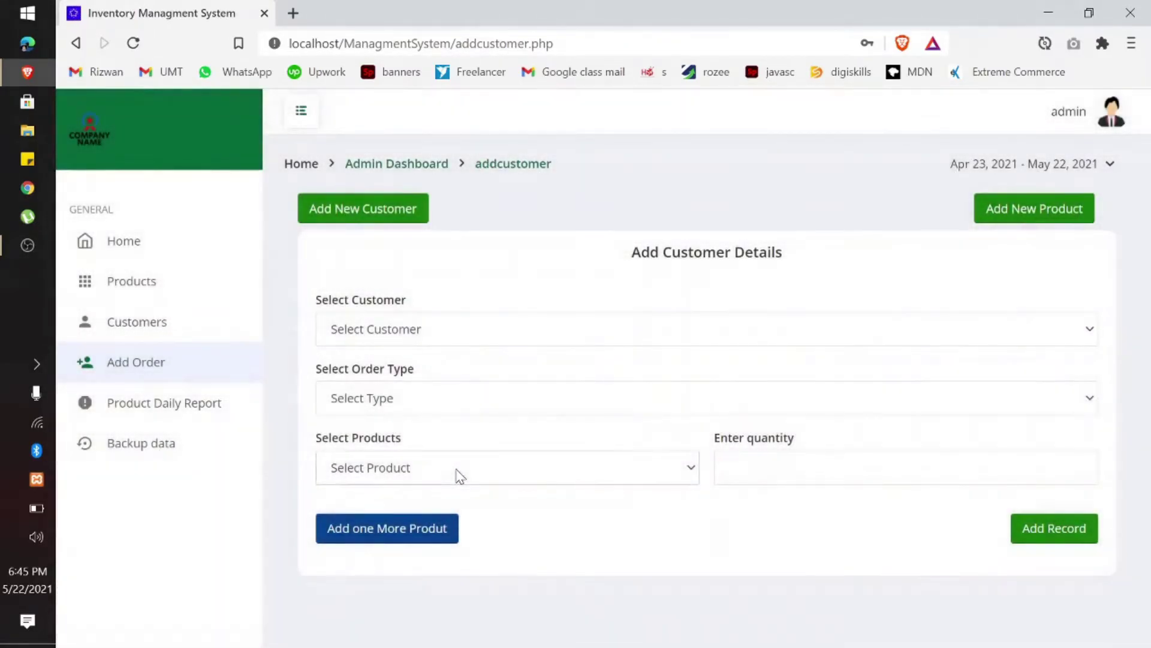
Step: Select the customer for the order and set Order Type to Bought
{"action": "left_click", "coordinate": [459, 475]}
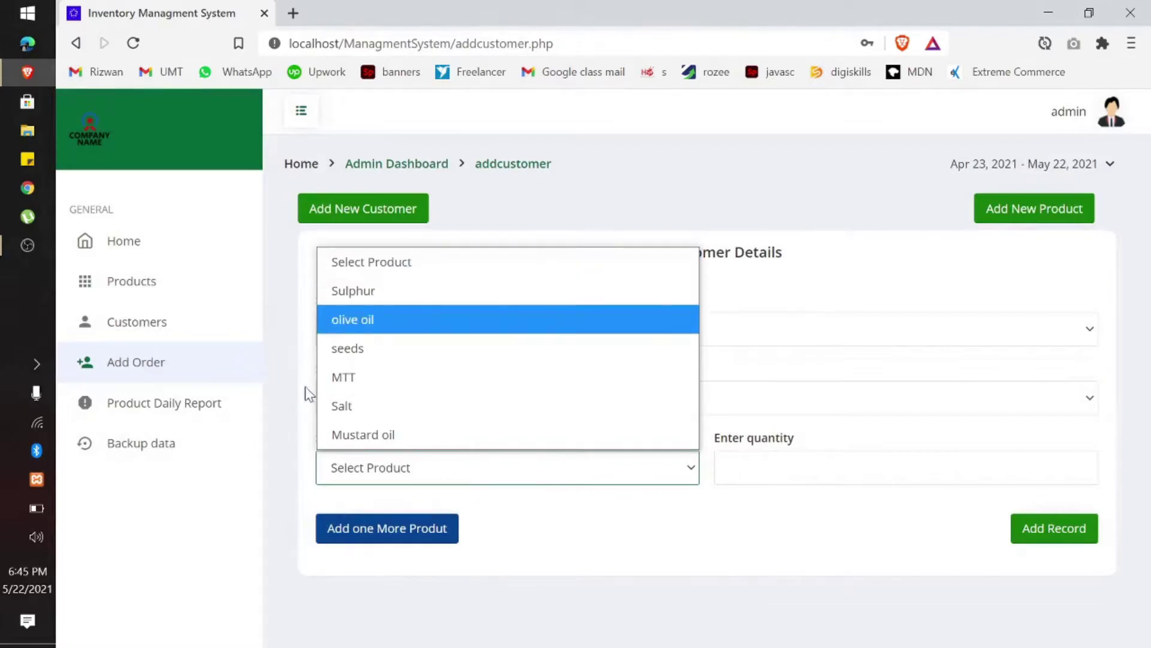
{"action": "left_click", "coordinate": [833, 200]}
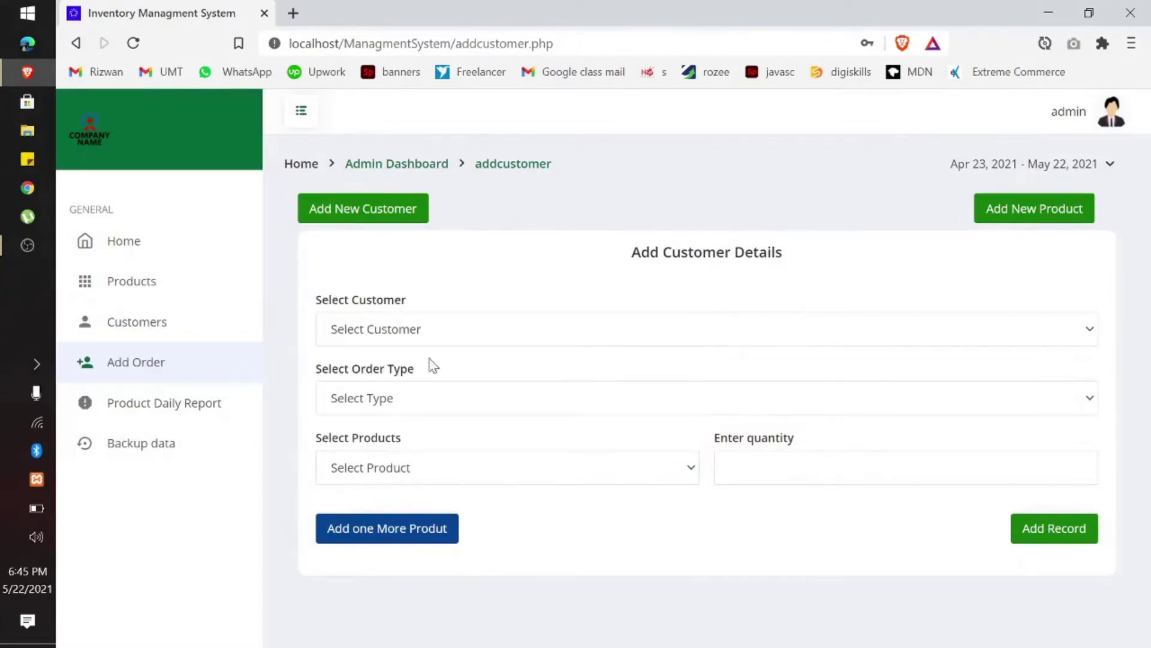
{"action": "left_click", "coordinate": [420, 329]}
{"action": "left_click", "coordinate": [394, 591]}
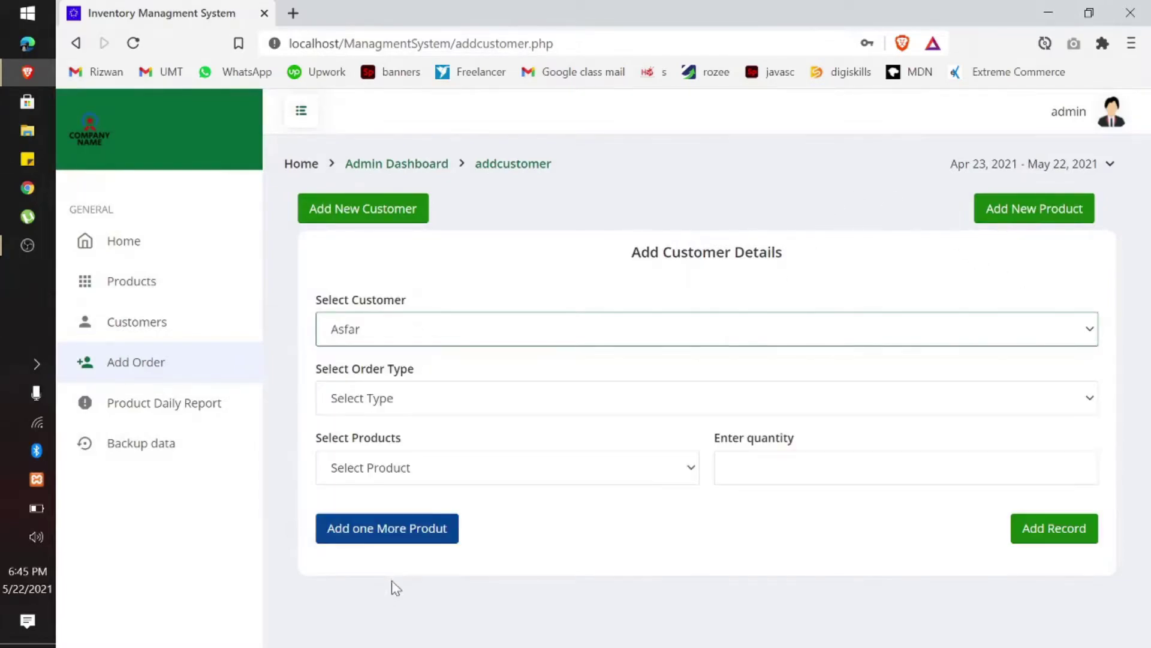
{"action": "left_click", "coordinate": [394, 398]}
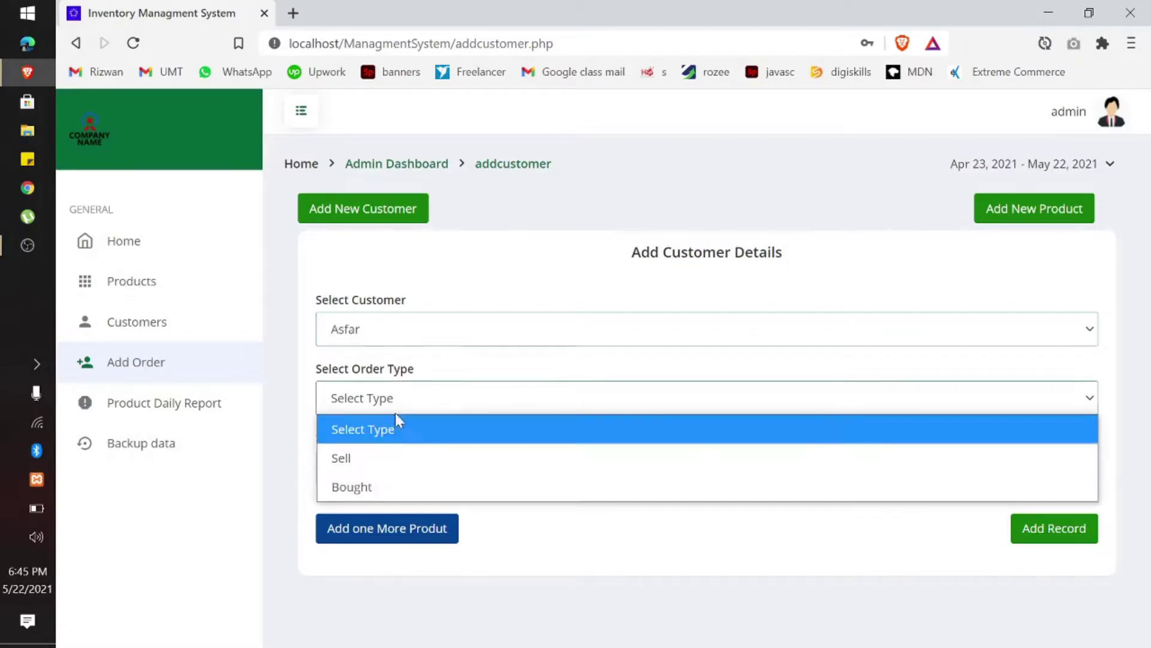
{"action": "left_click", "coordinate": [389, 484]}
Step: Add Mustard oil quantity 20 and Salt quantity 10, save the record, and view Products
{"action": "left_click", "coordinate": [398, 468]}
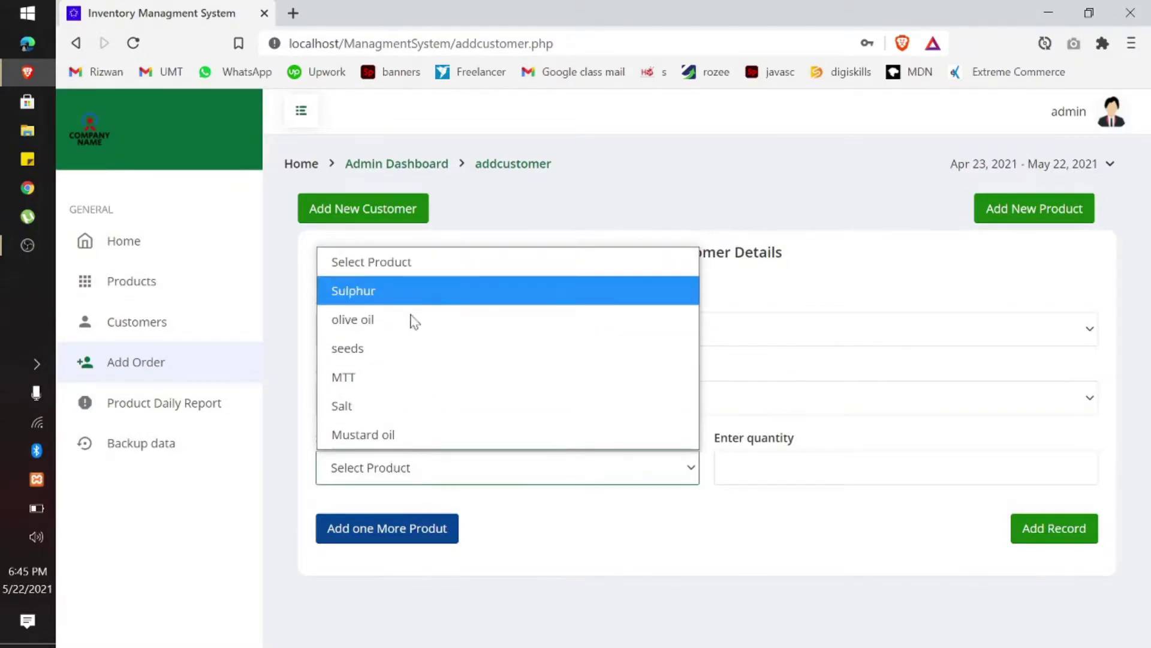
{"action": "left_click", "coordinate": [364, 445]}
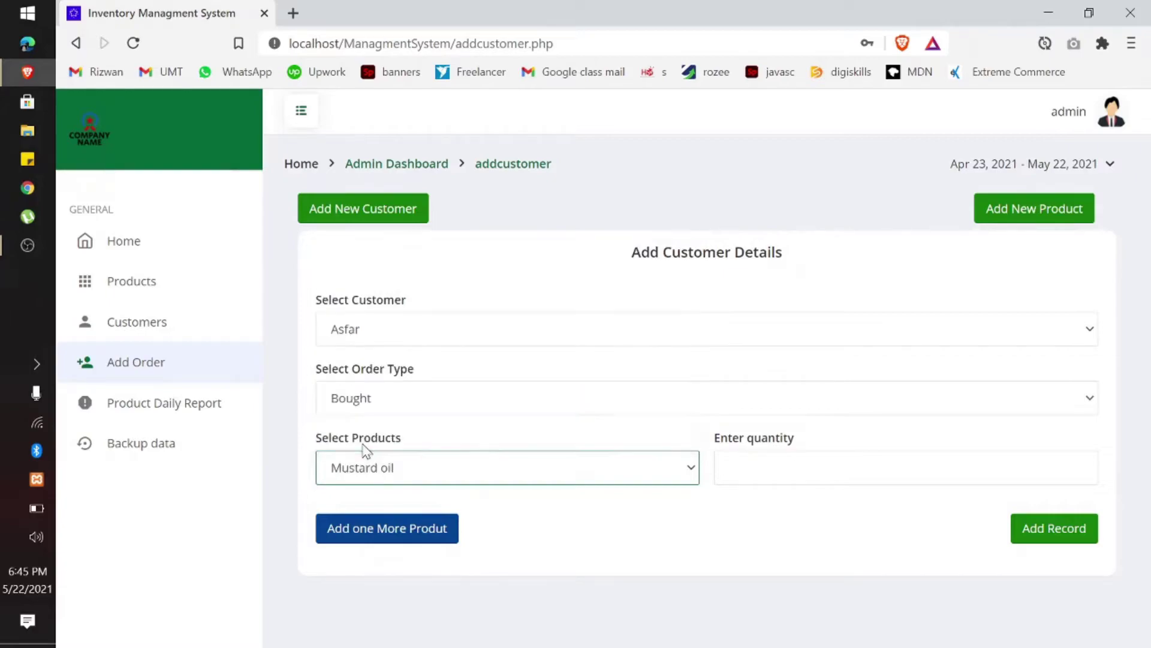
{"action": "left_click", "coordinate": [806, 470]}
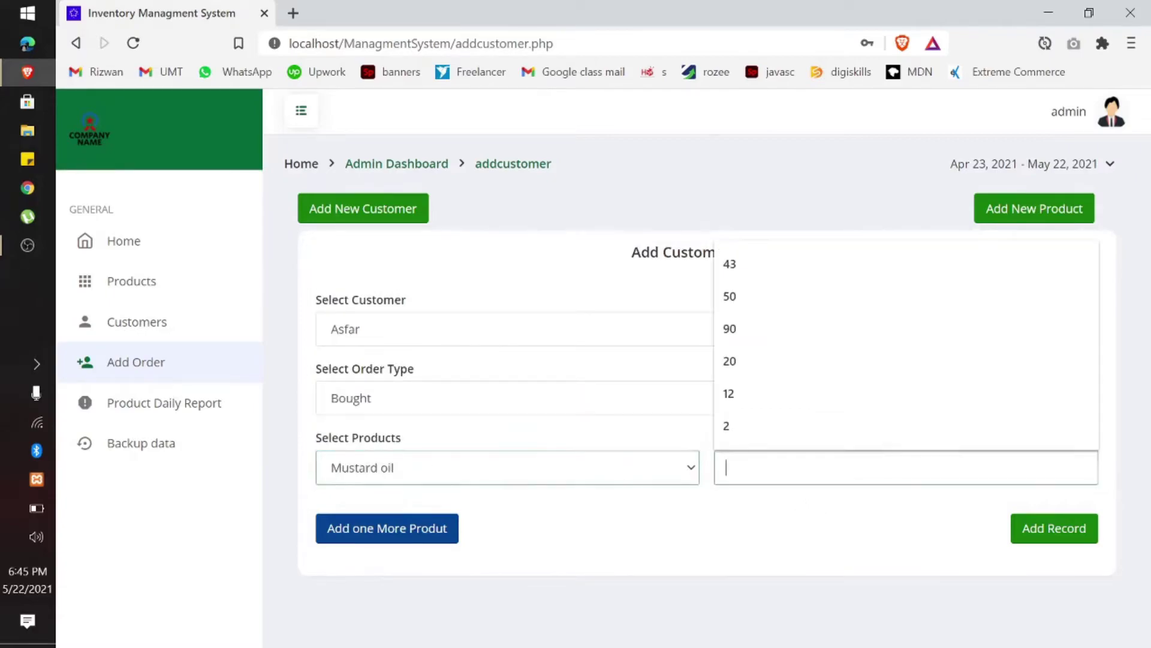
{"action": "left_click", "coordinate": [739, 360]}
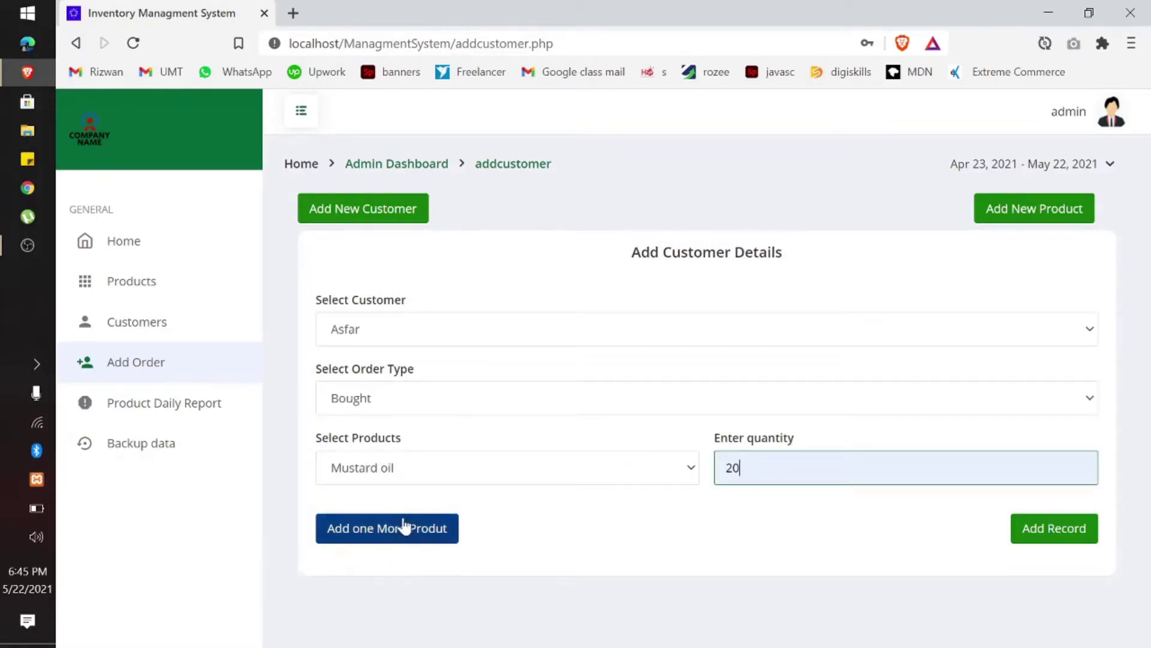
{"action": "left_click", "coordinate": [404, 526]}
{"action": "left_click", "coordinate": [375, 547]}
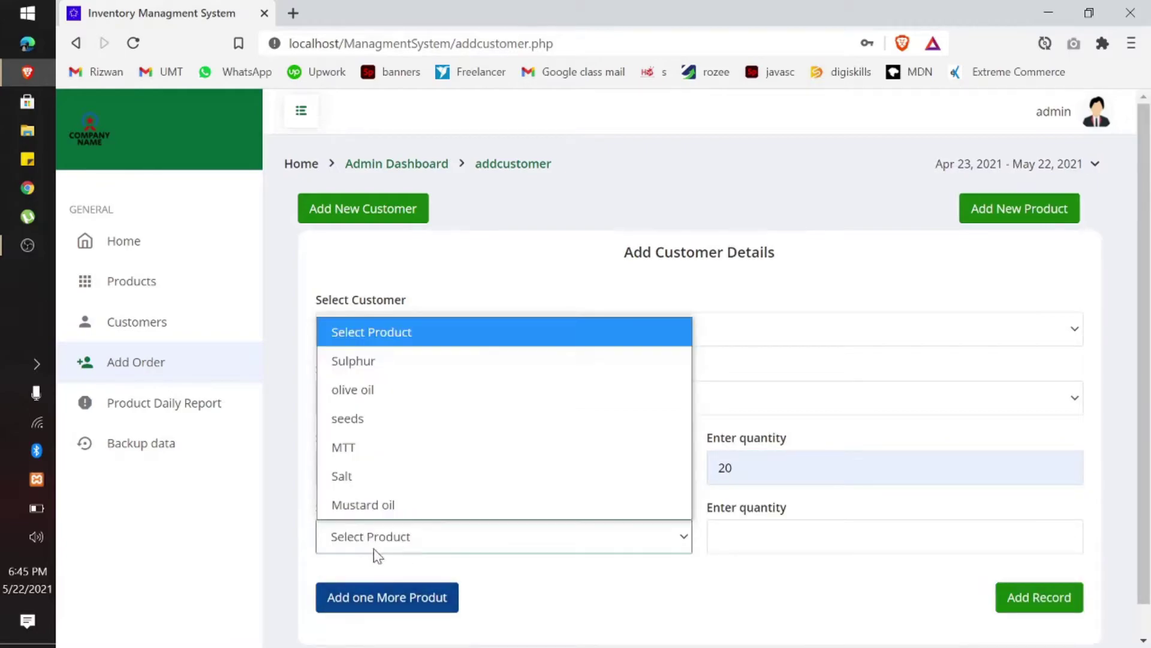
{"action": "left_click", "coordinate": [380, 475]}
{"action": "left_click", "coordinate": [840, 536]}
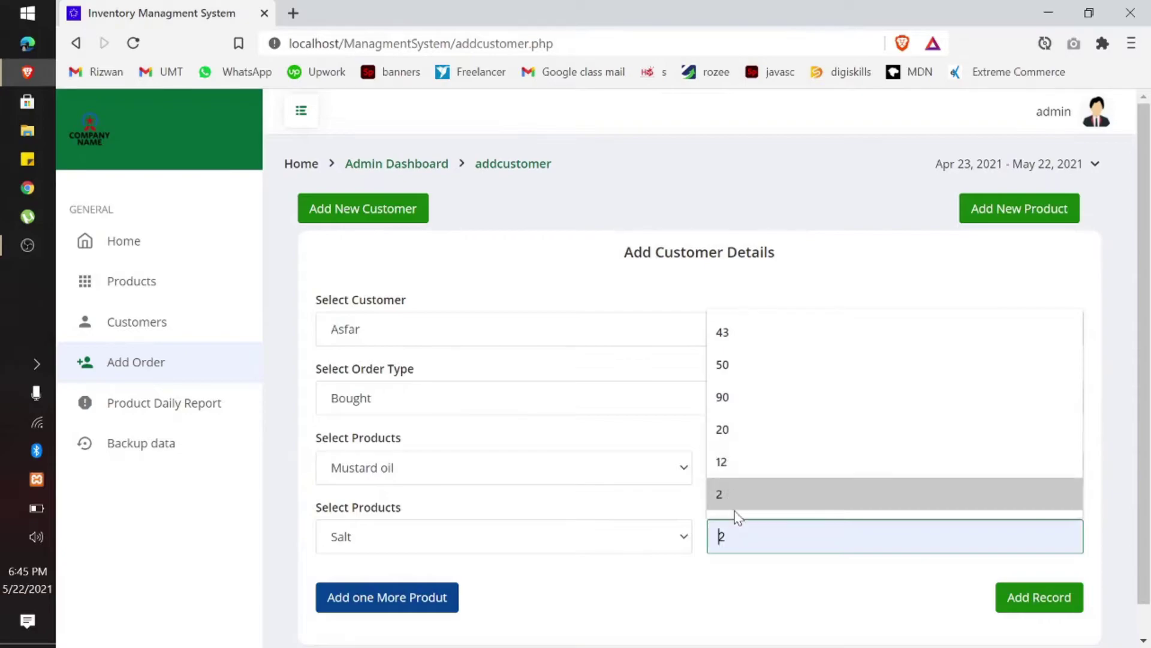
{"action": "type", "text": "10"}
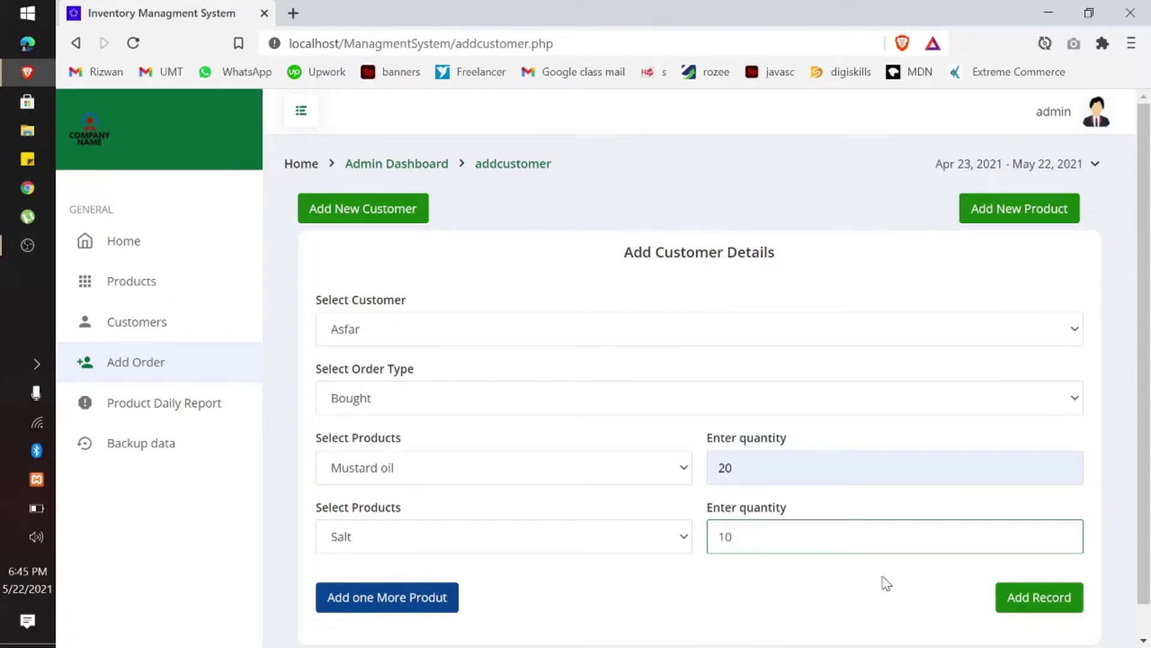
{"action": "left_click", "coordinate": [702, 607]}
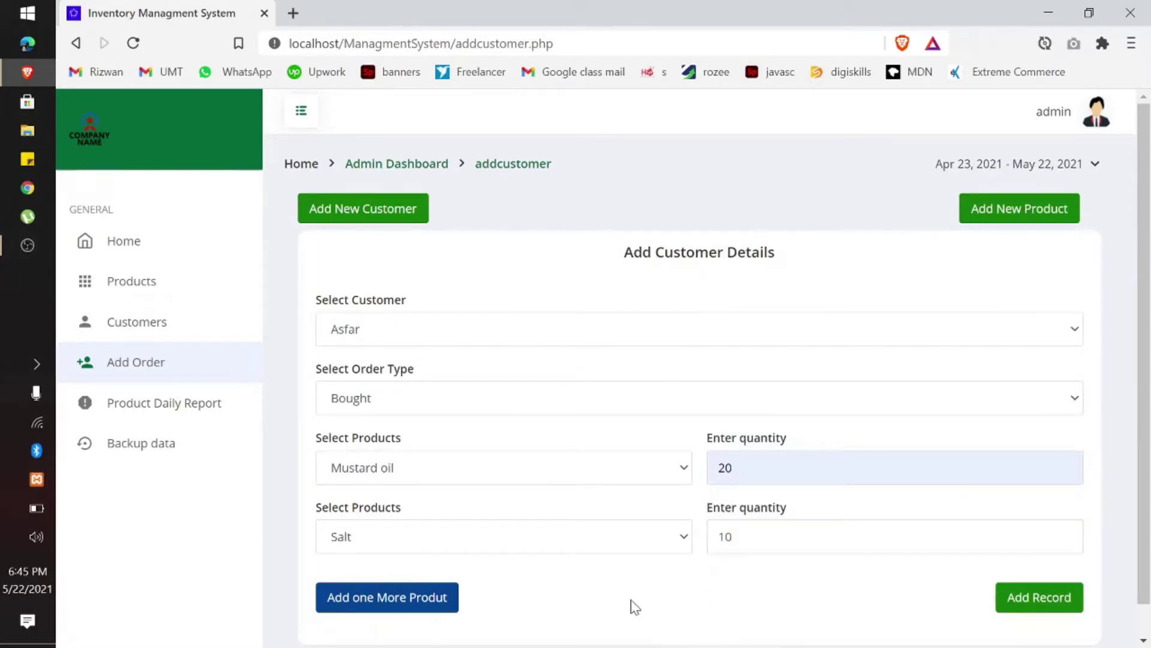
{"action": "left_click", "coordinate": [1019, 601]}
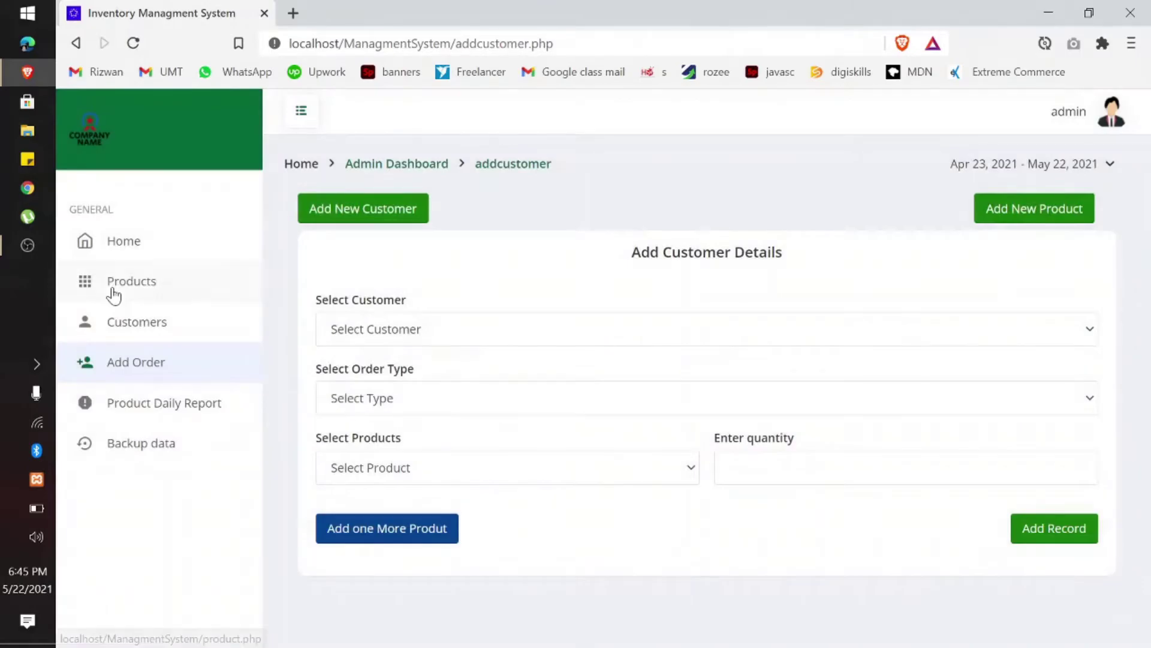
{"action": "left_click", "coordinate": [114, 294]}
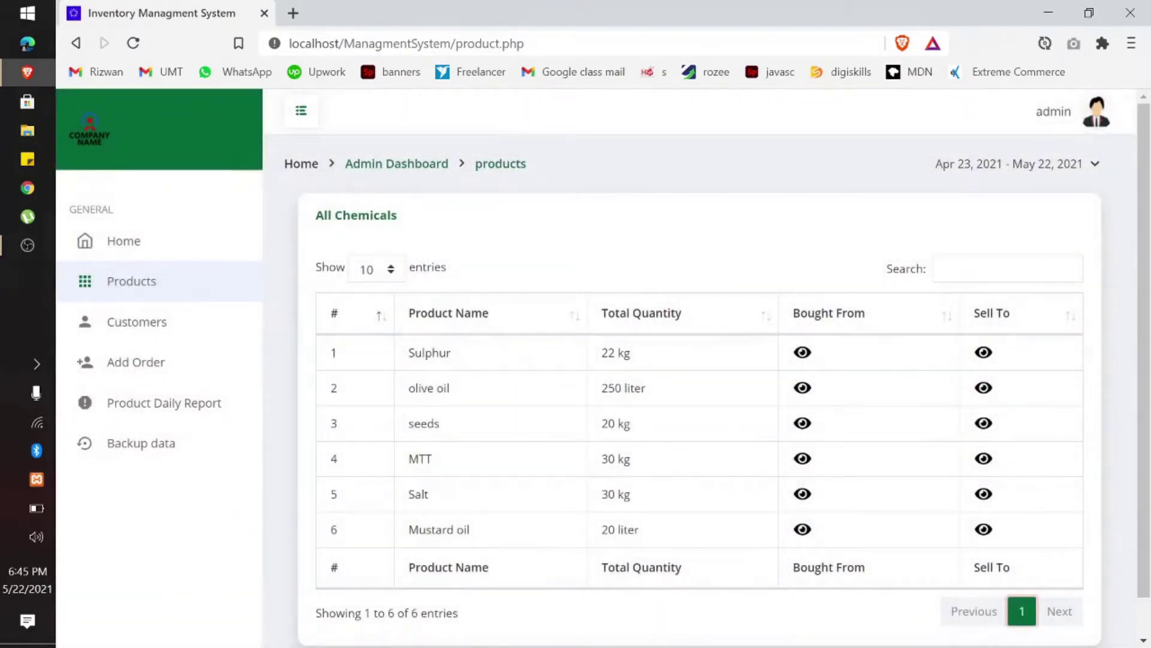
Step: Review the Bought From purchase histories of Salt and Mustard oil, returning to Products
{"action": "triple_click", "coordinate": [540, 527]}
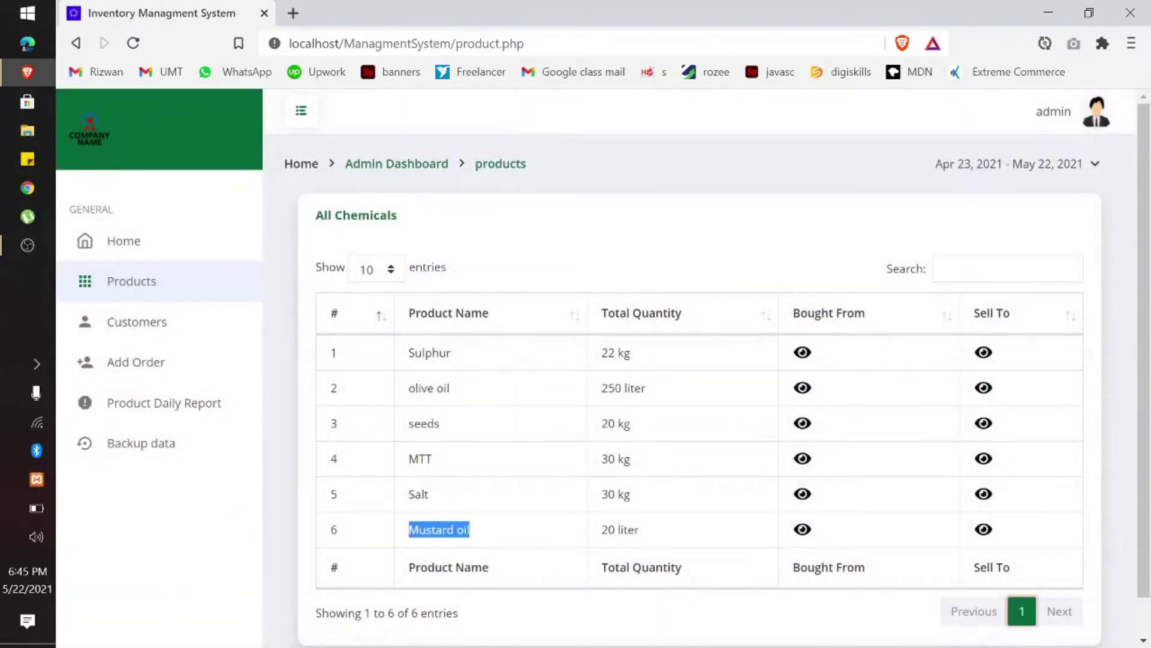
{"action": "left_click_drag", "start_coordinate": [622, 529], "coordinate": [573, 538]}
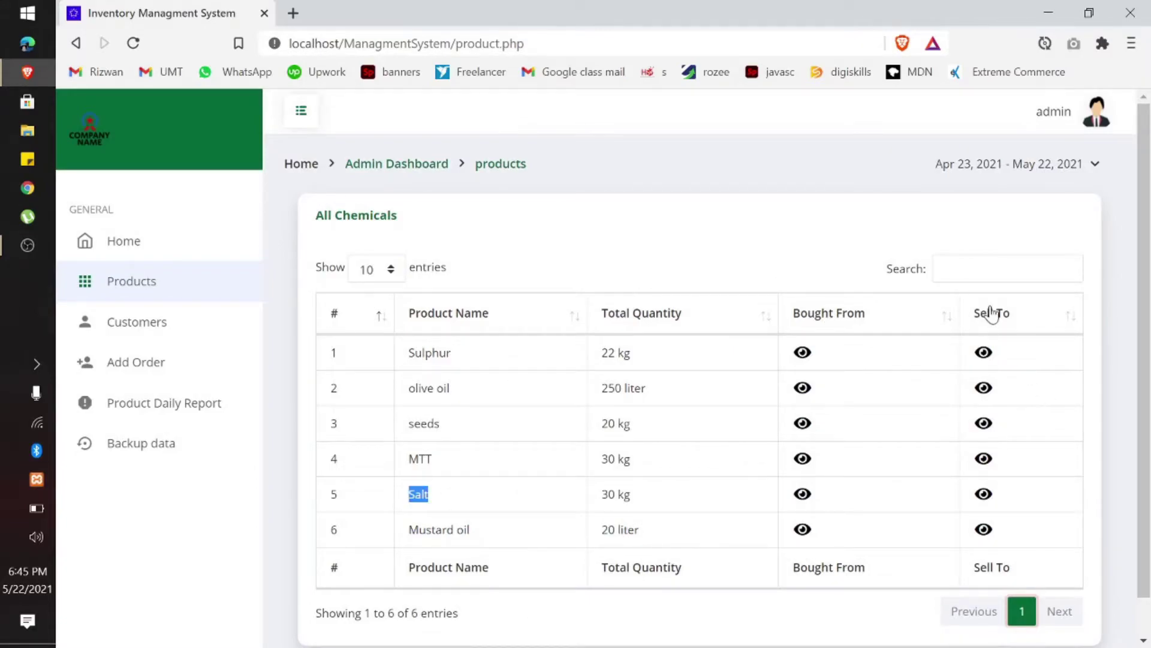
{"action": "left_click", "coordinate": [804, 494]}
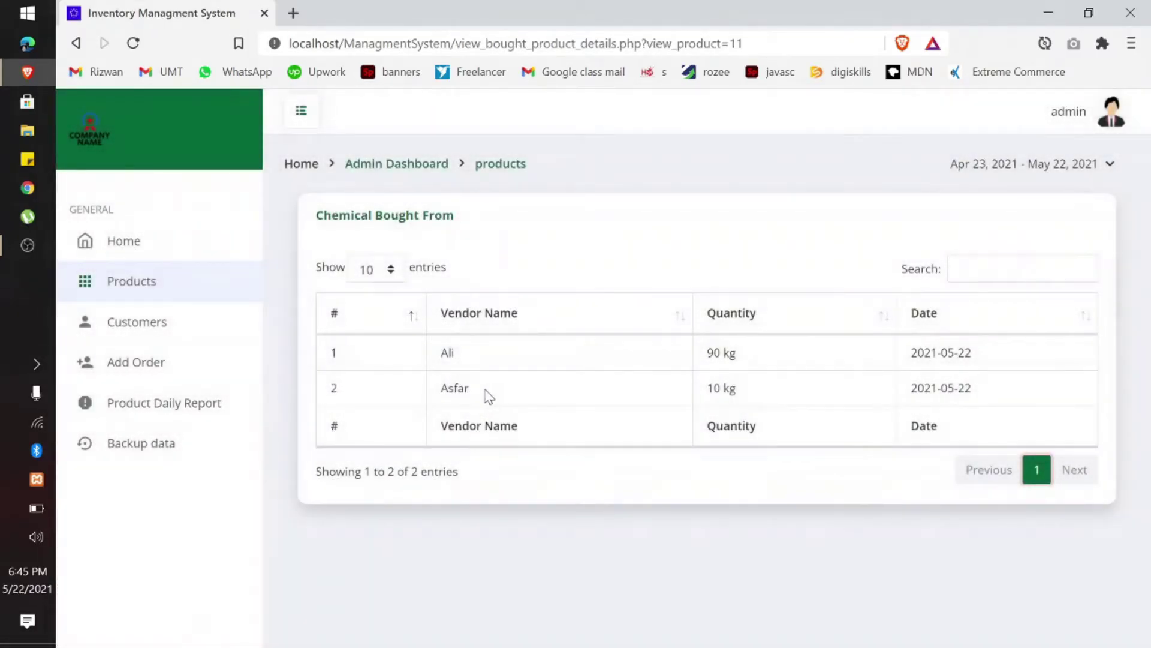
{"action": "left_click", "coordinate": [128, 280]}
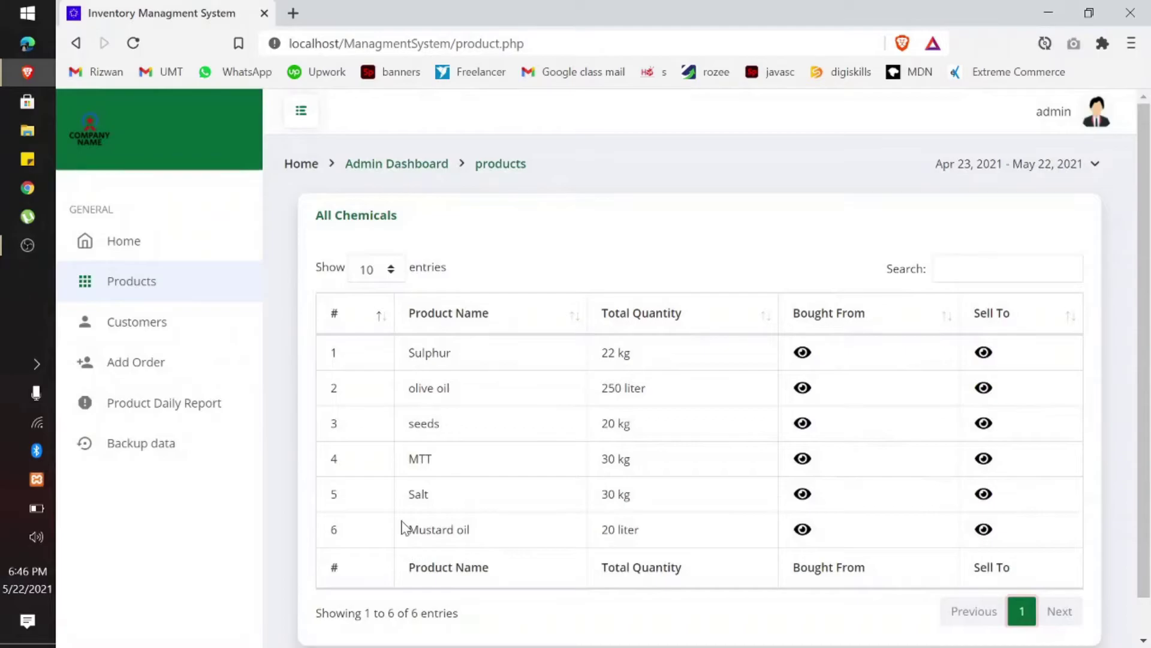
{"action": "left_click", "coordinate": [802, 529]}
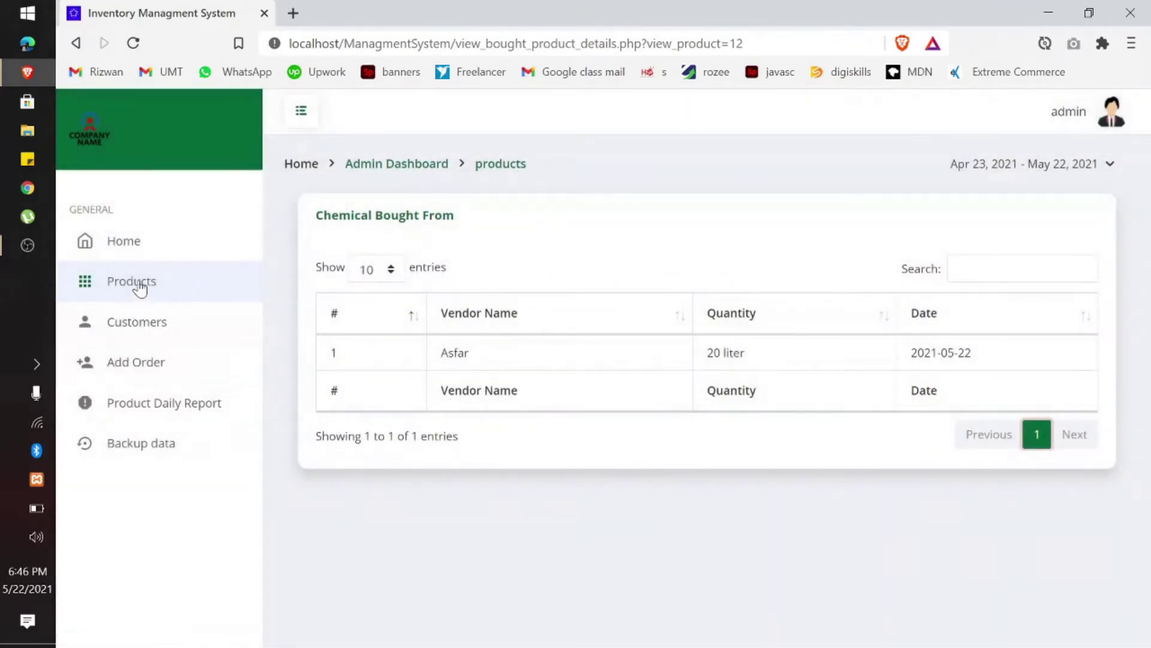
{"action": "left_click", "coordinate": [137, 281]}
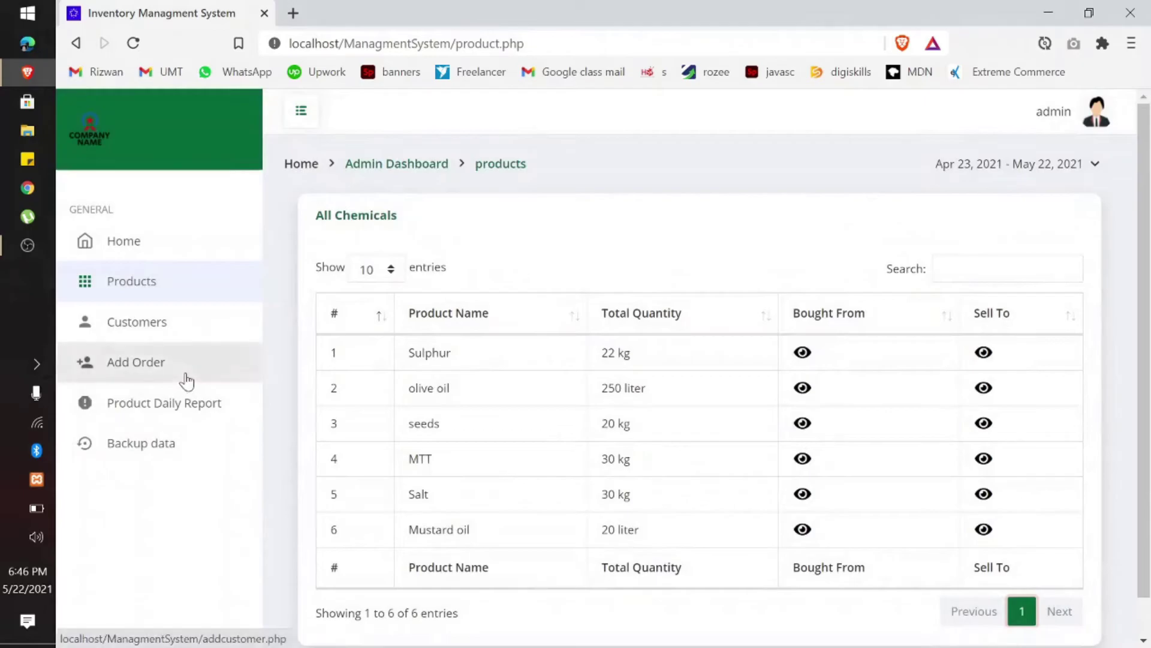
Step: Record a Sell order of 10 Mustard oil for the customer and check Products totals
{"action": "left_click", "coordinate": [183, 378]}
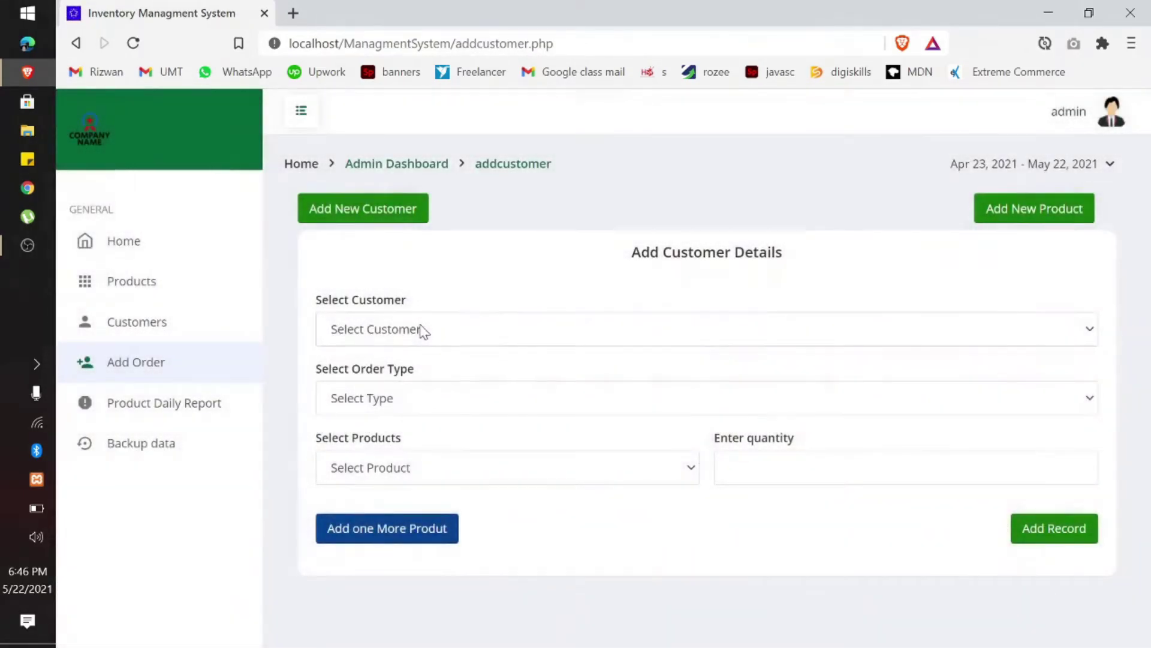
{"action": "left_click", "coordinate": [423, 330]}
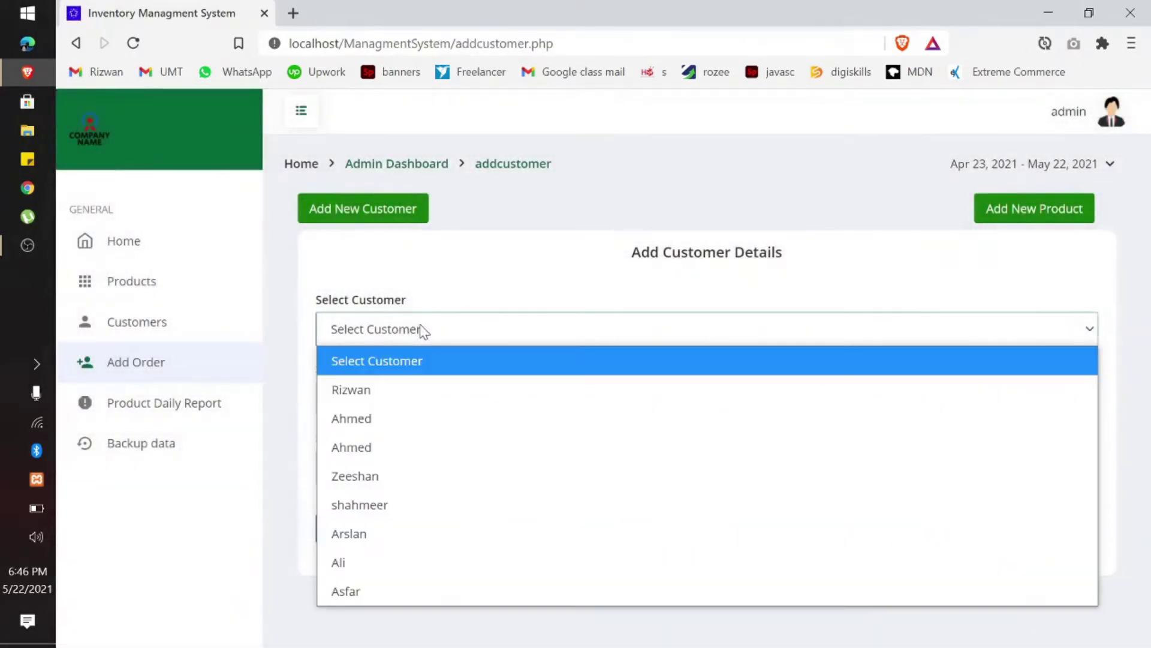
{"action": "left_click", "coordinate": [372, 396]}
{"action": "left_click", "coordinate": [374, 399]}
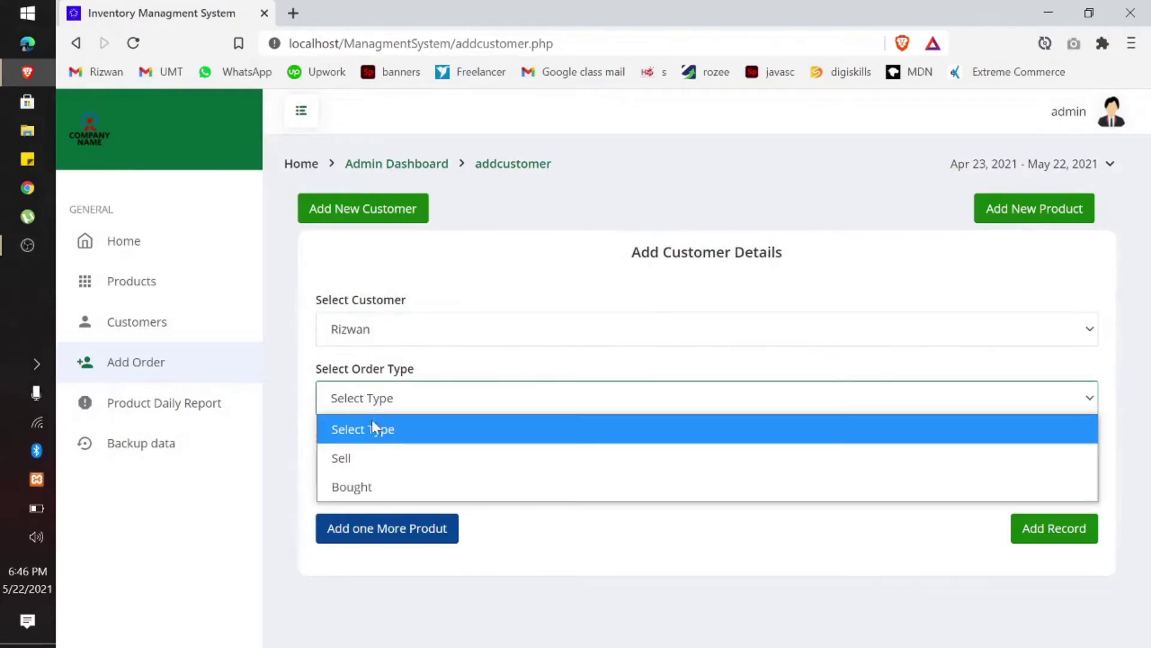
{"action": "left_click", "coordinate": [365, 466]}
{"action": "left_click", "coordinate": [366, 472]}
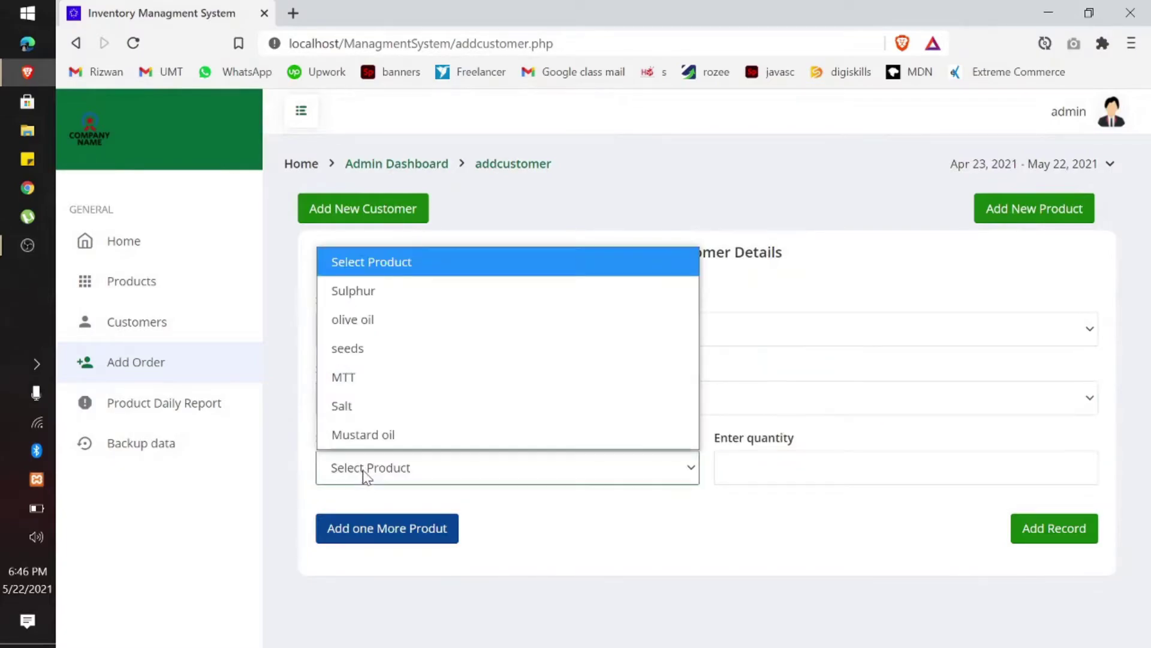
{"action": "left_click", "coordinate": [372, 440]}
{"action": "left_click", "coordinate": [719, 480]}
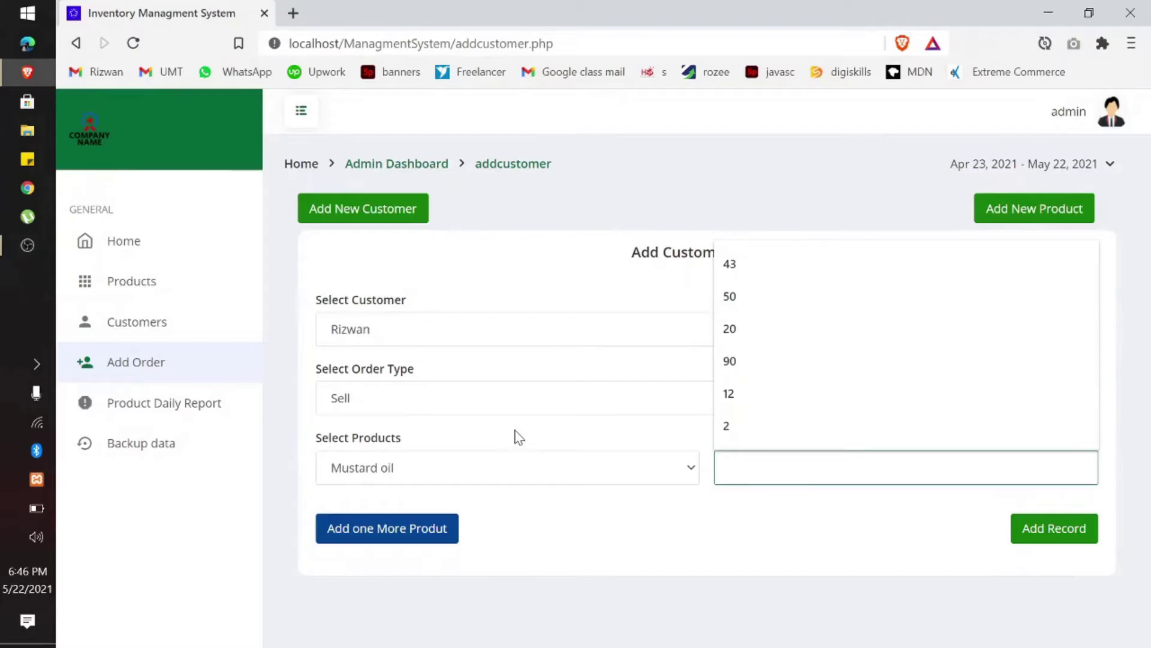
{"action": "type", "text": "10"}
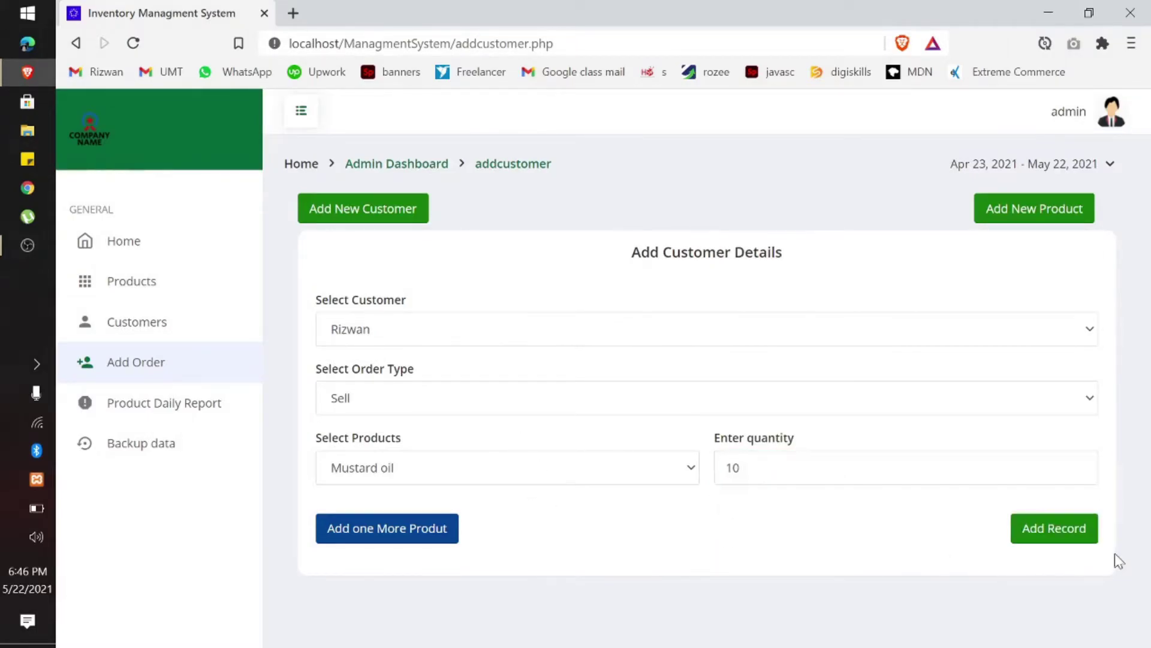
{"action": "left_click", "coordinate": [1048, 521]}
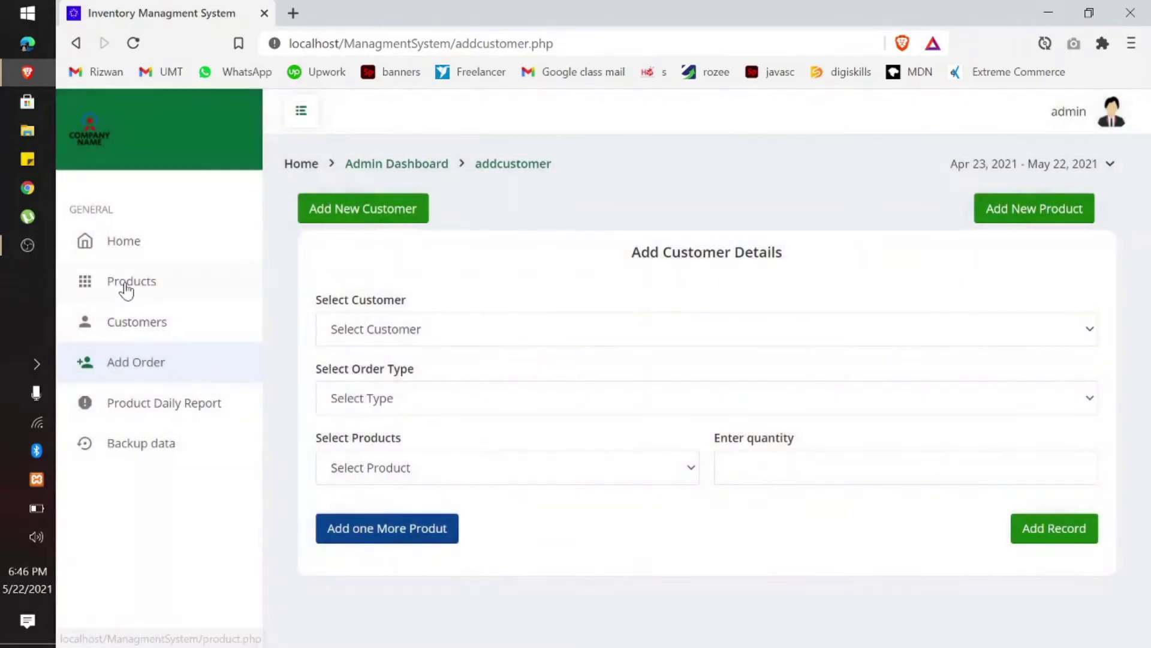
{"action": "left_click", "coordinate": [126, 289]}
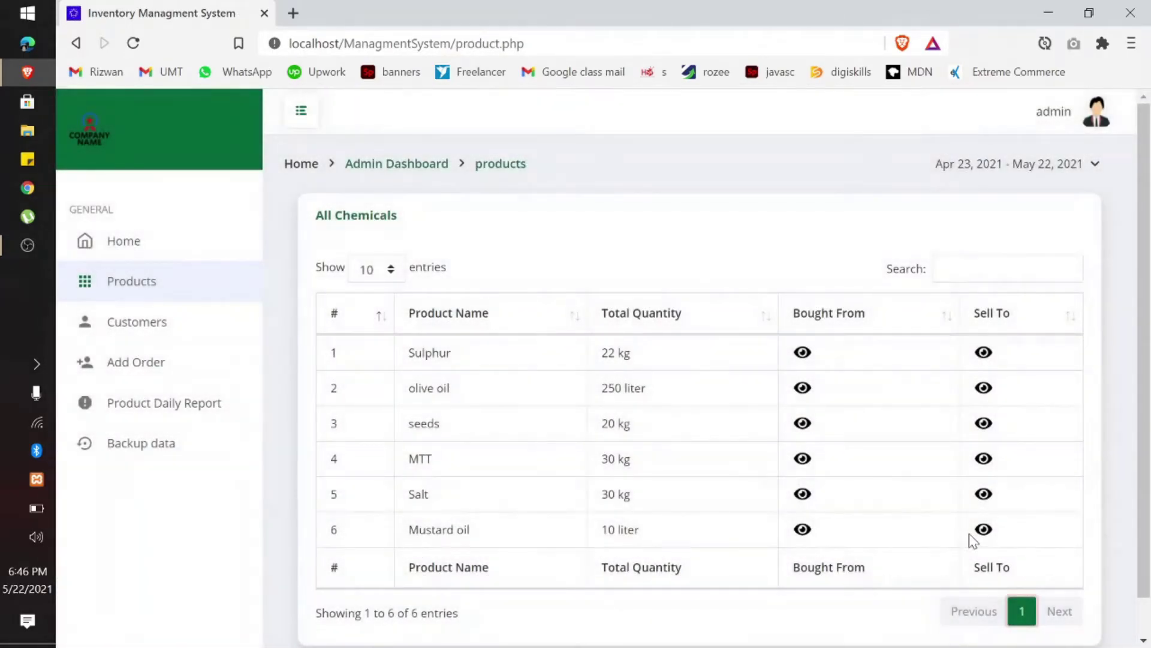
Step: View Mustard oil's Sell To record and the first customer's purchase of 10 liter on 2021-05-22
{"action": "left_click", "coordinate": [982, 529]}
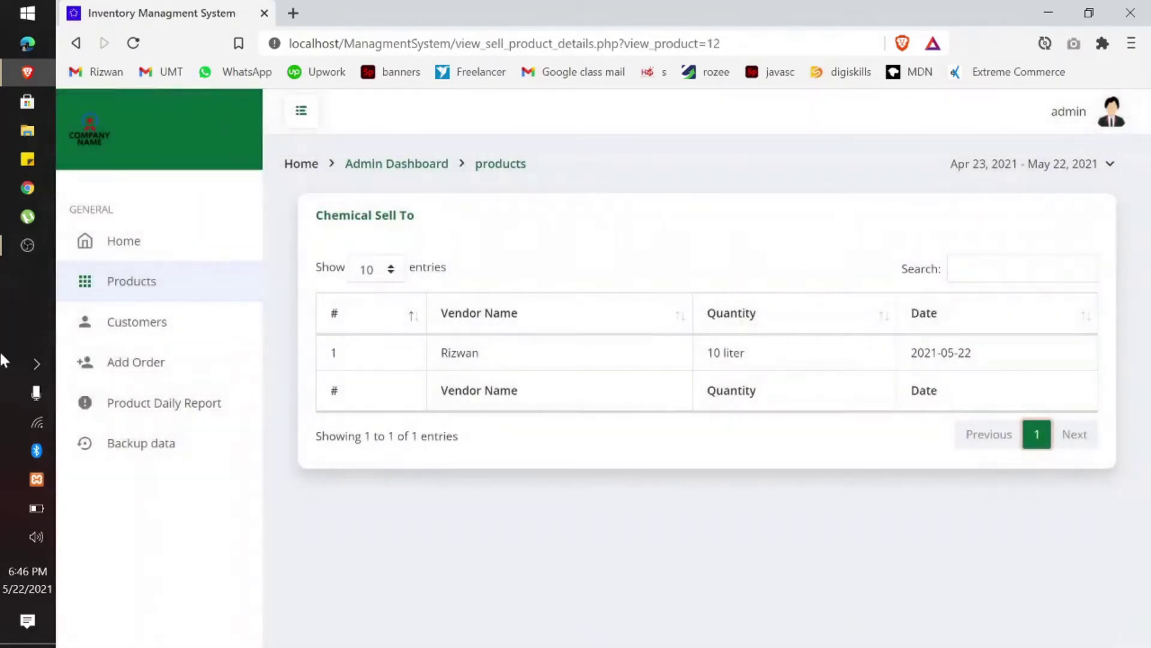
{"action": "left_click", "coordinate": [126, 327]}
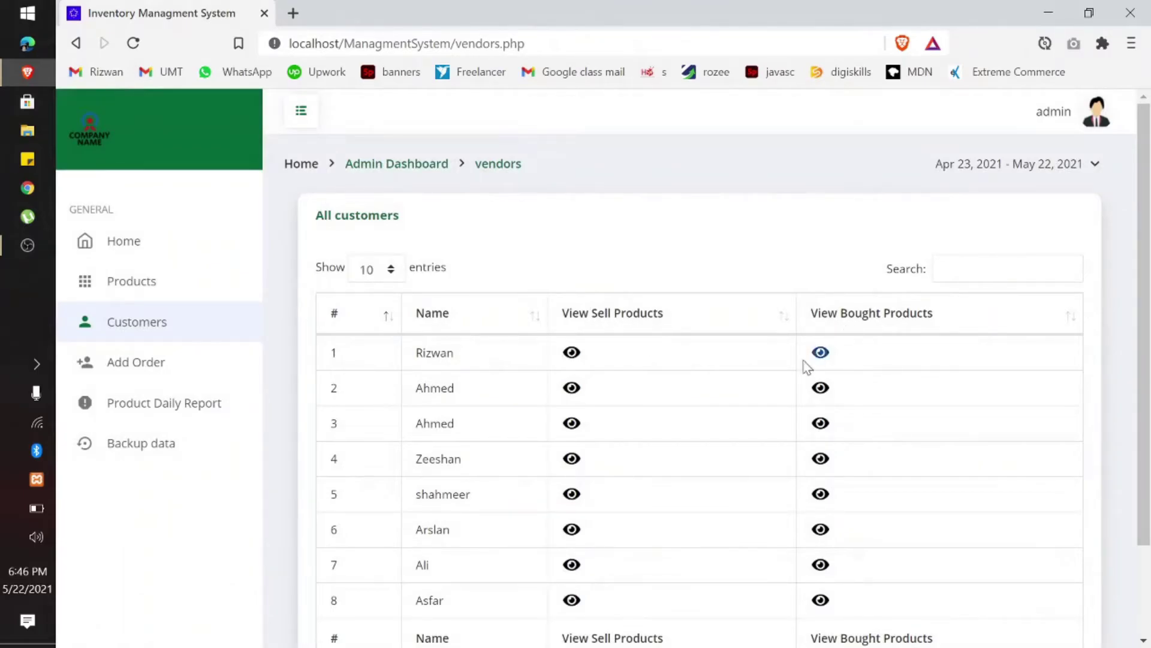
{"action": "left_click", "coordinate": [571, 352]}
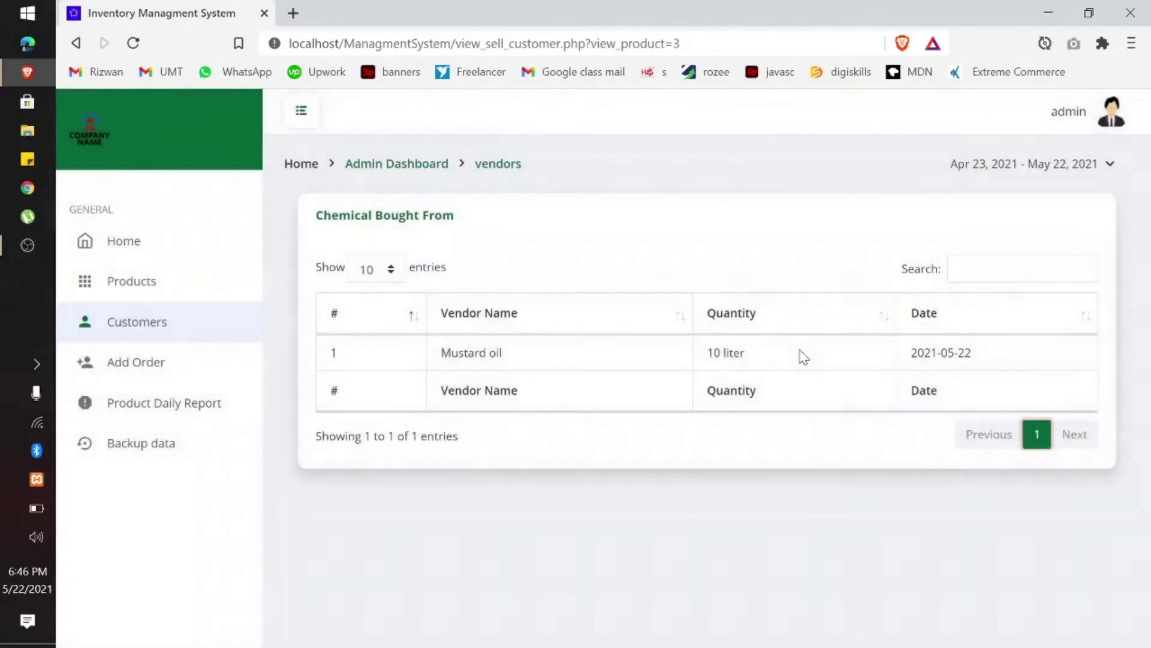
{"action": "left_click_drag", "start_coordinate": [804, 357], "coordinate": [558, 329]}
{"action": "triple_click", "coordinate": [1038, 343]}
{"action": "left_click", "coordinate": [140, 335]}
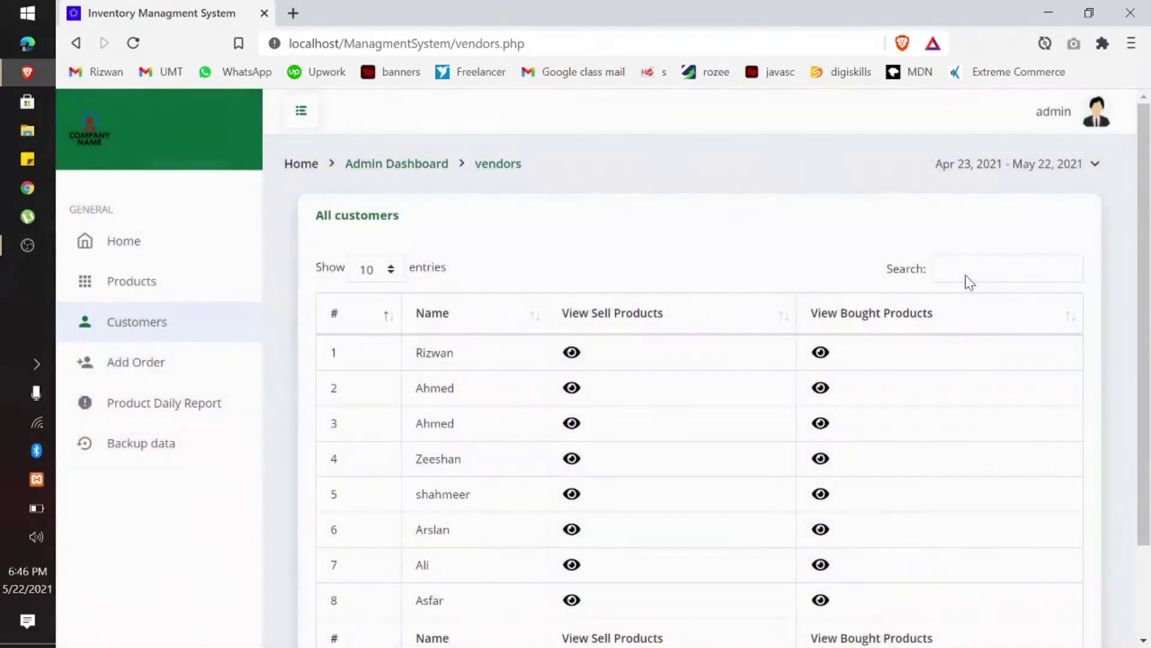
Step: Search the customer list by a customer's name
{"action": "left_click", "coordinate": [966, 276]}
{"action": "type", "text": "Asfra"}
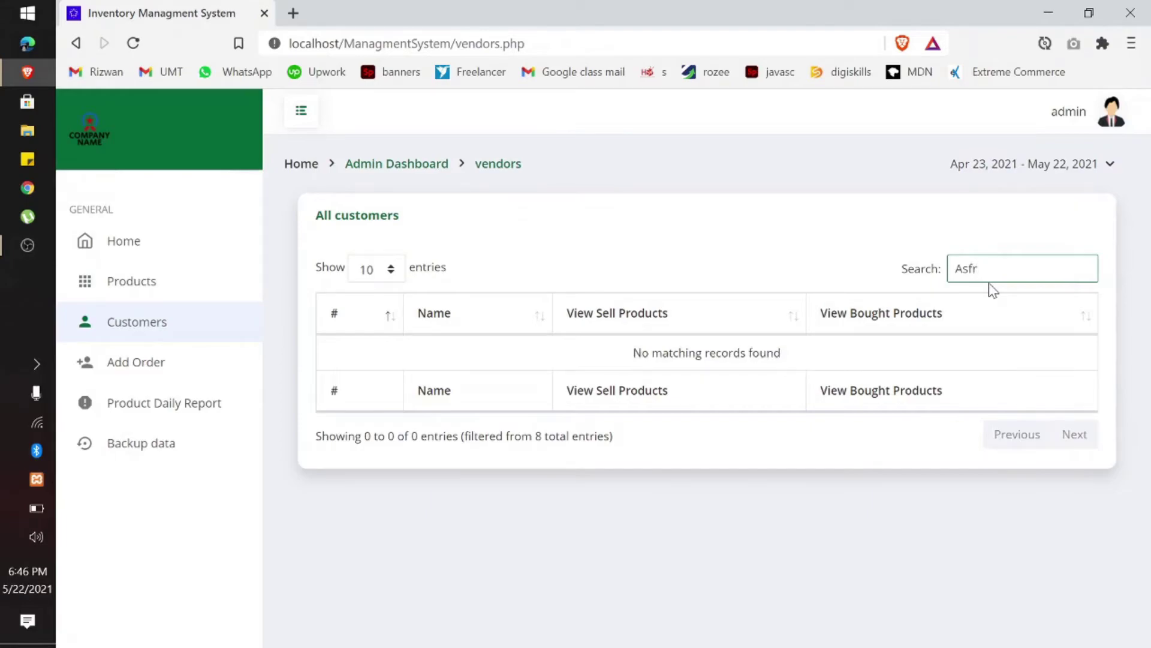
{"action": "key", "text": "BackSpace"}
{"action": "key", "text": "BackSpace"}
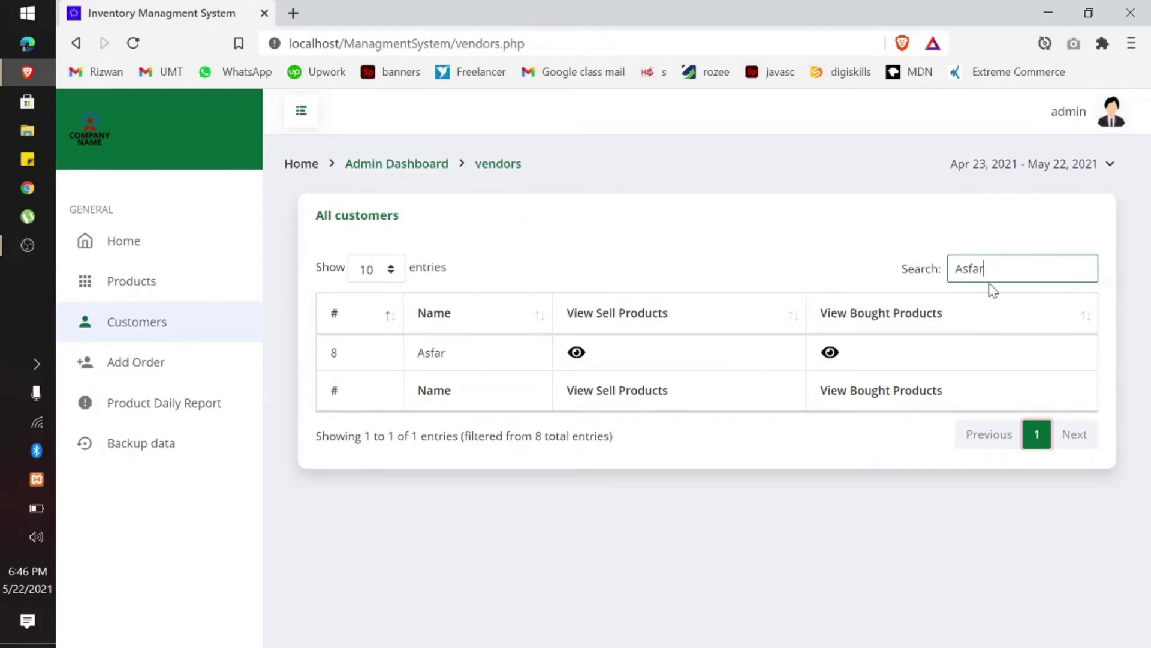
Step: Search Products for '10' and then 'mtt', then clear the search to show all 6
{"action": "left_click", "coordinate": [244, 291]}
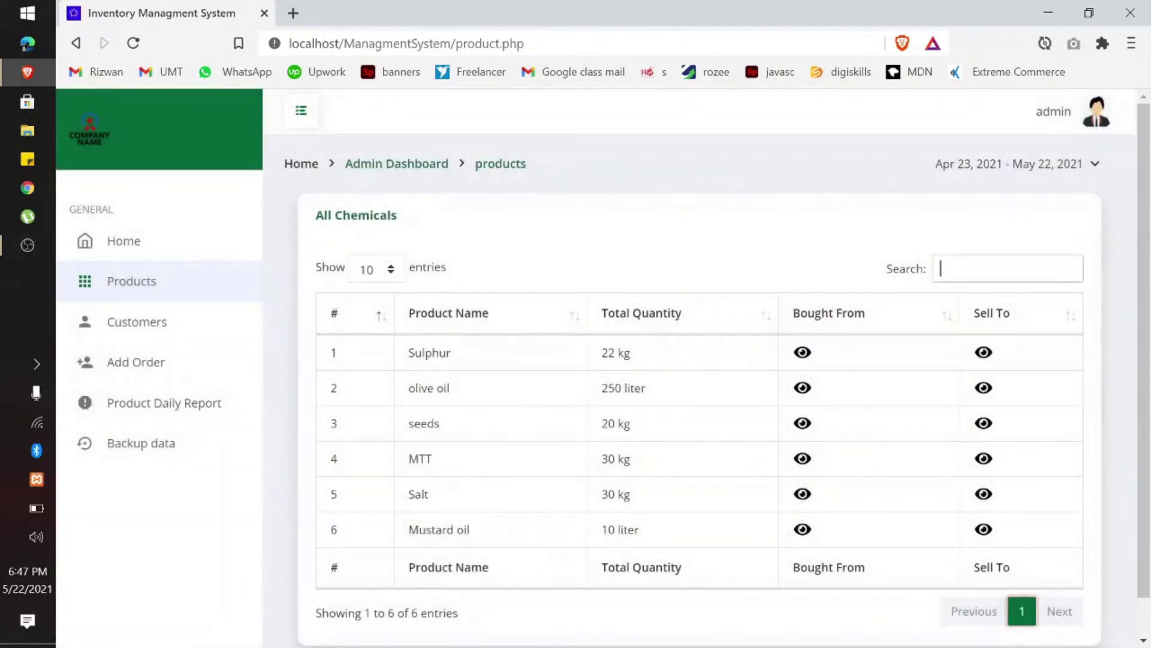
{"action": "left_click", "coordinate": [941, 269]}
{"action": "type", "text": "120"}
{"action": "key", "text": "BackSpace"}
{"action": "key", "text": "BackSpace"}
{"action": "type", "text": "0"}
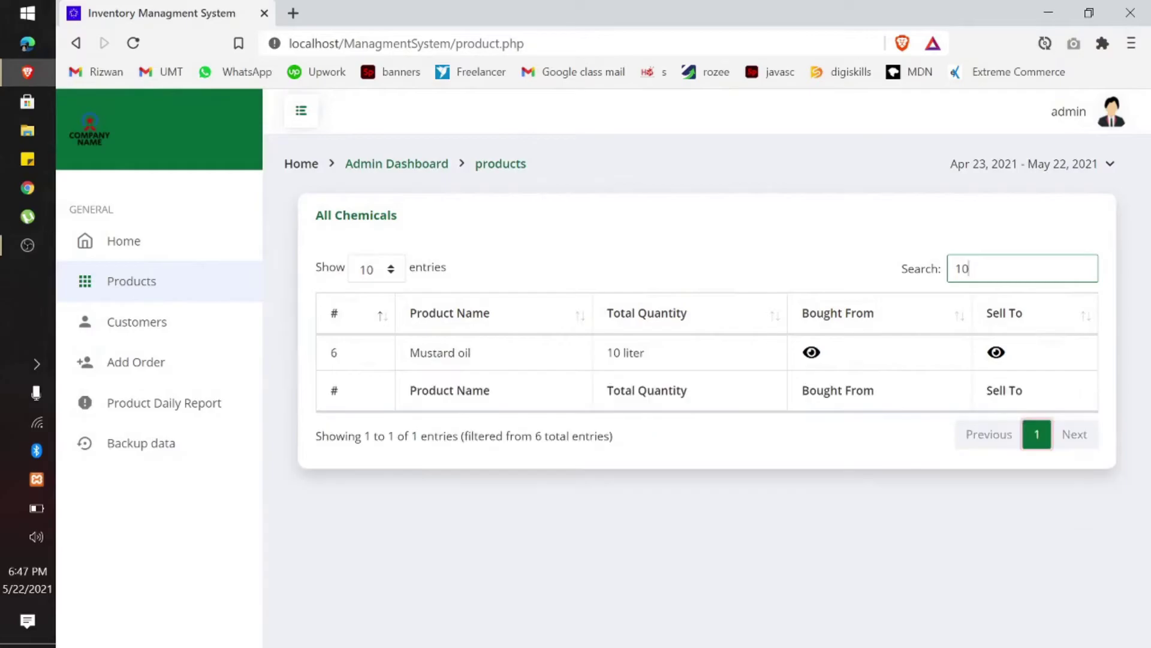
{"action": "key", "text": "BackSpace"}
{"action": "key", "text": "BackSpace"}
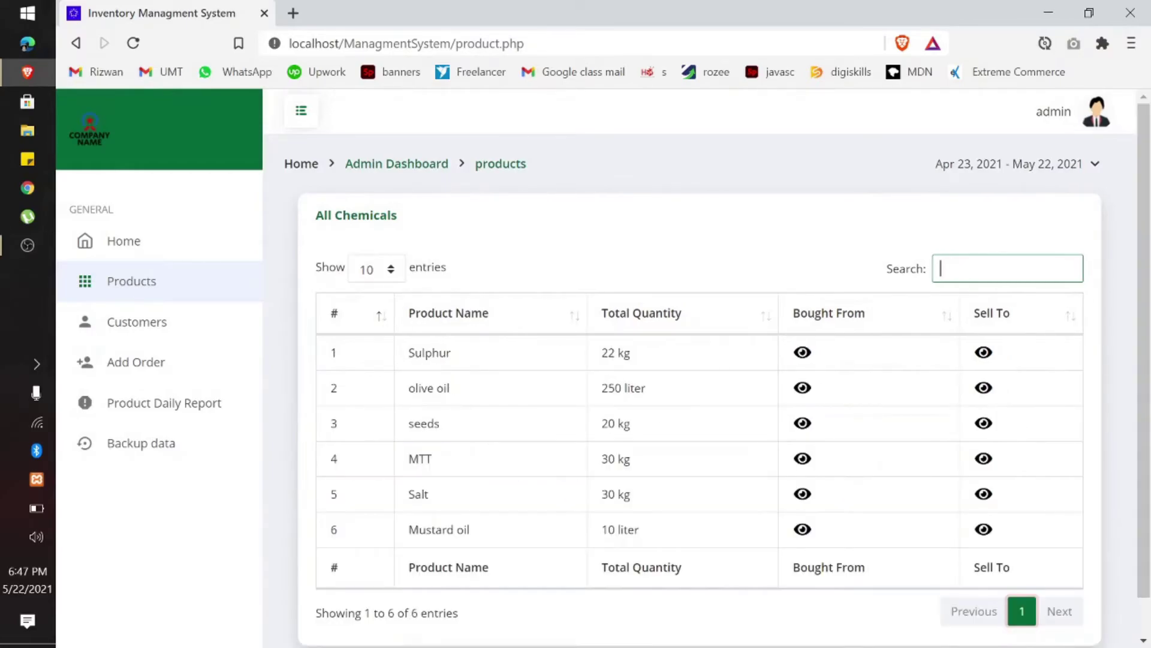
{"action": "type", "text": "mtt"}
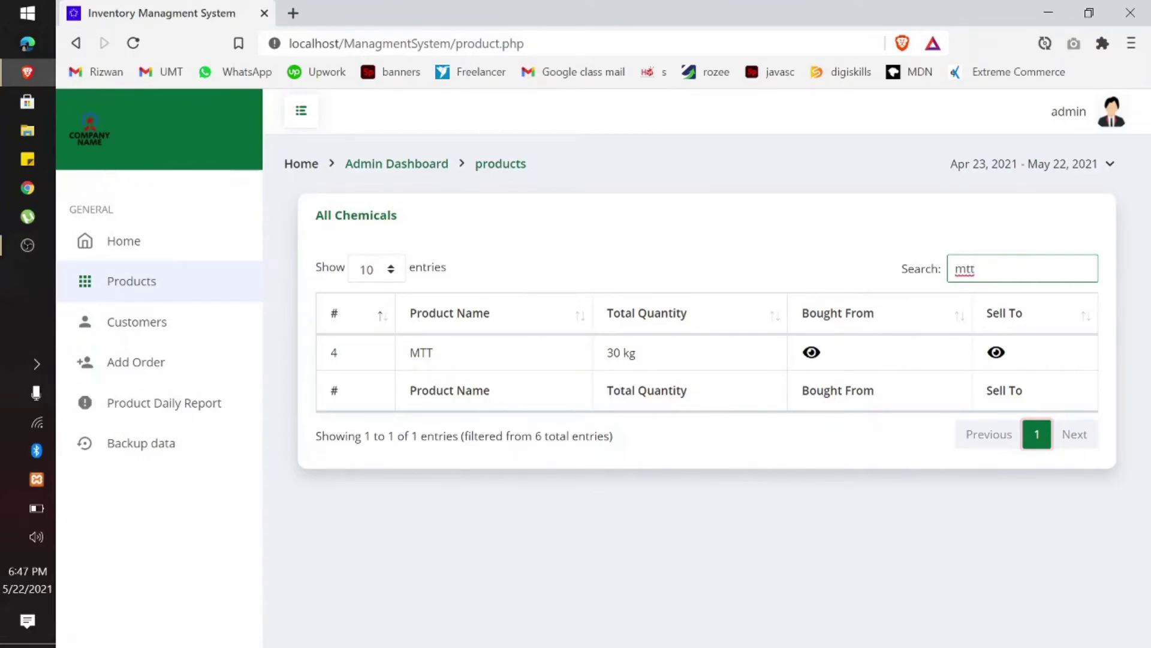
{"action": "key", "text": "BackSpace"}
{"action": "key", "text": "BackSpace"}
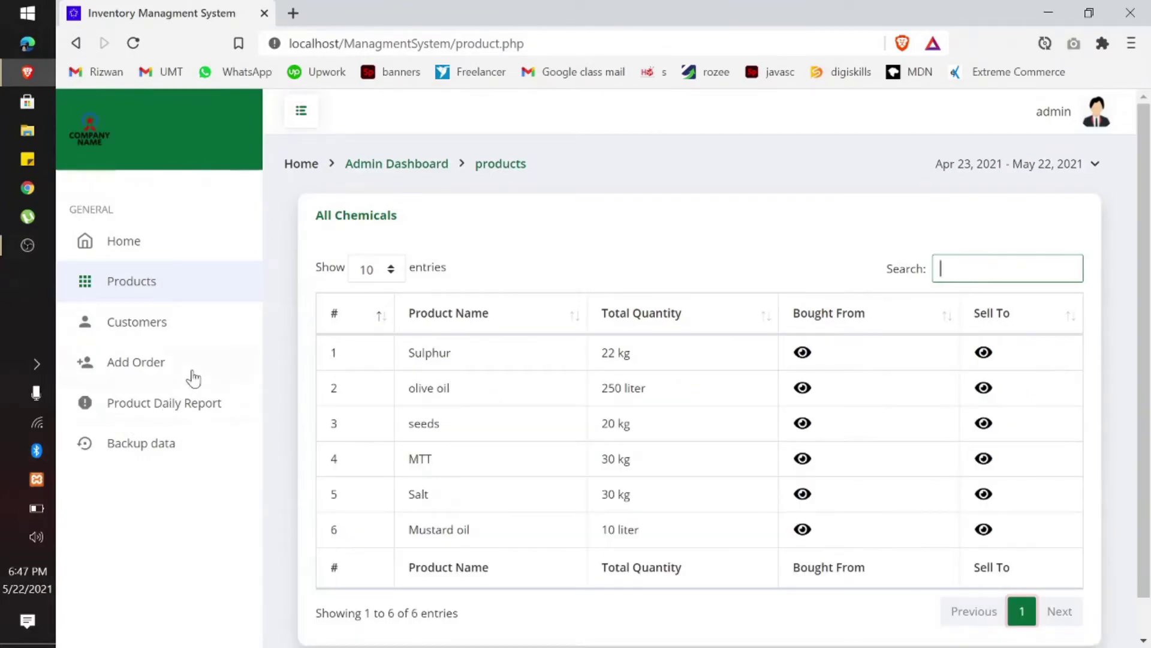
Step: Open the Products Daily Report and scan its 12 bought and sold entries, including the MTT sale
{"action": "left_click", "coordinate": [160, 401]}
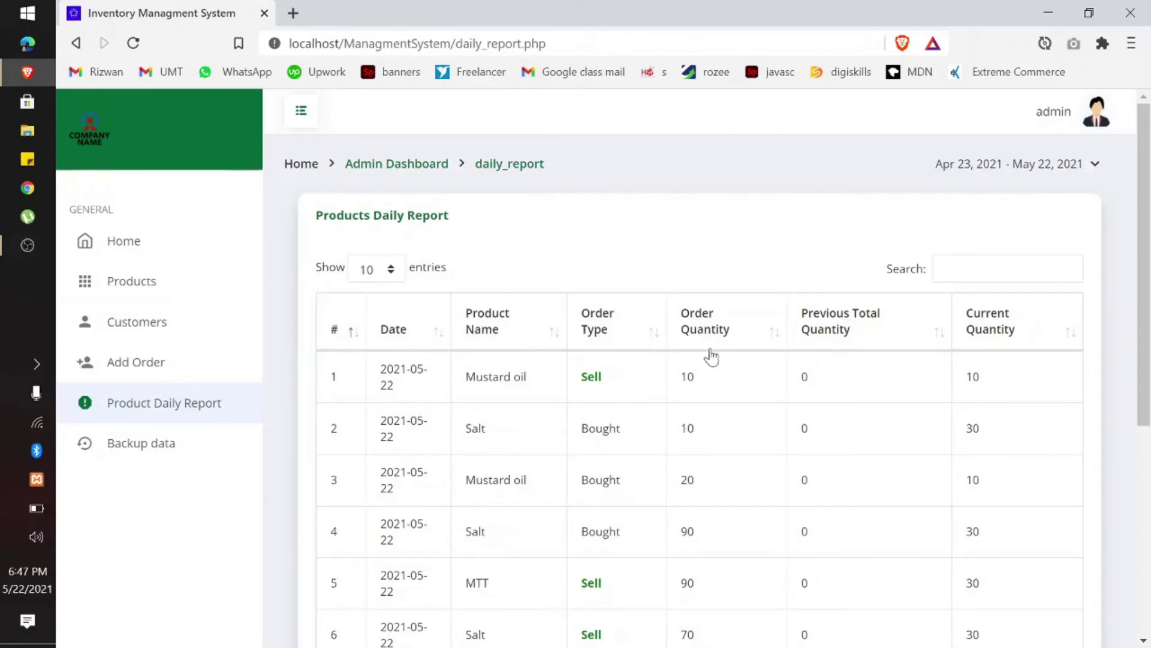
{"action": "scroll", "coordinate": [710, 356], "scroll_direction": "down", "scroll_amount": 6}
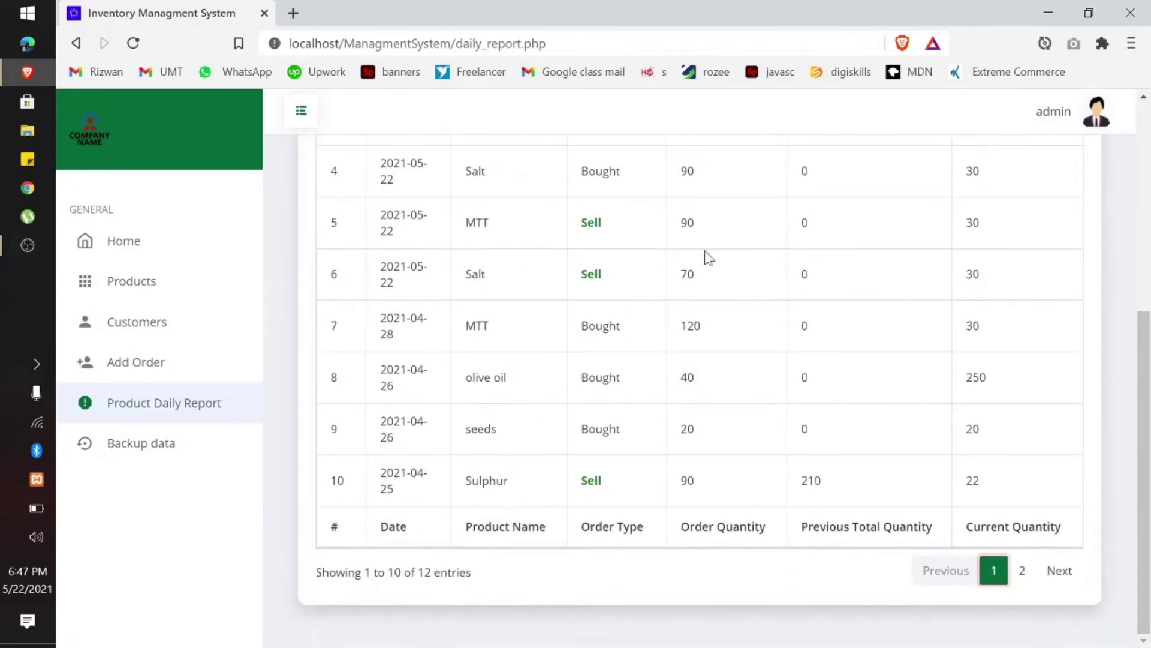
{"action": "left_click_drag", "start_coordinate": [621, 225], "coordinate": [453, 237]}
{"action": "left_click_drag", "start_coordinate": [617, 282], "coordinate": [455, 287]}
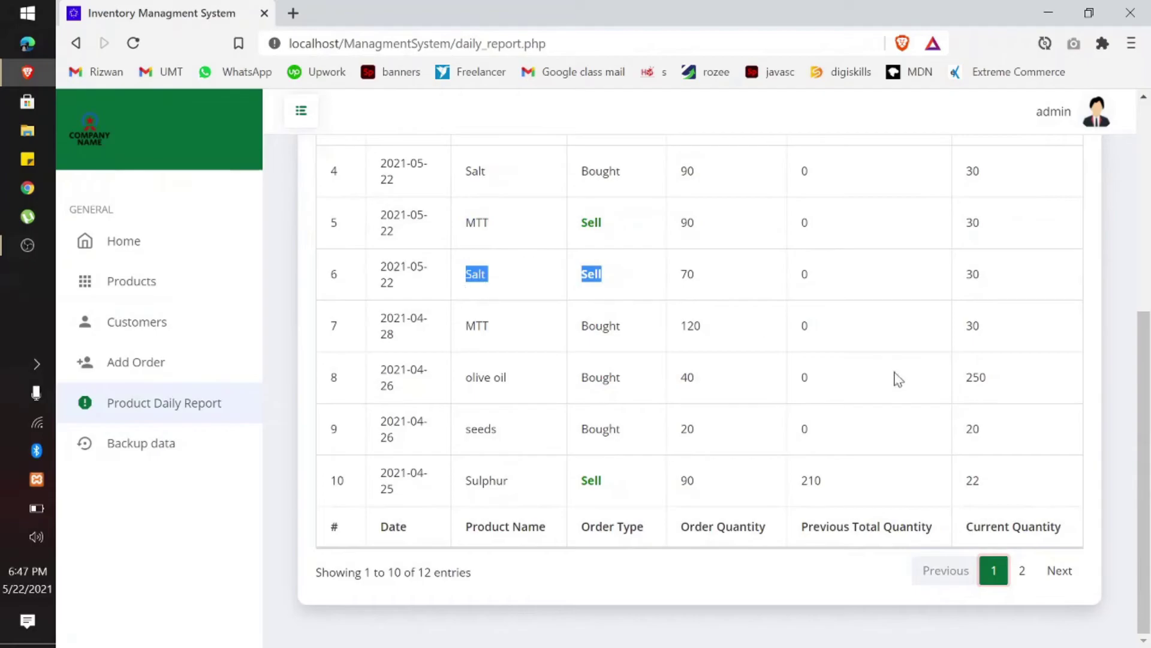
{"action": "left_click_drag", "start_coordinate": [633, 473], "coordinate": [568, 489]}
{"action": "scroll", "coordinate": [1149, 456], "scroll_direction": "up", "scroll_amount": 1}
{"action": "scroll", "coordinate": [1149, 455], "scroll_direction": "up", "scroll_amount": 6}
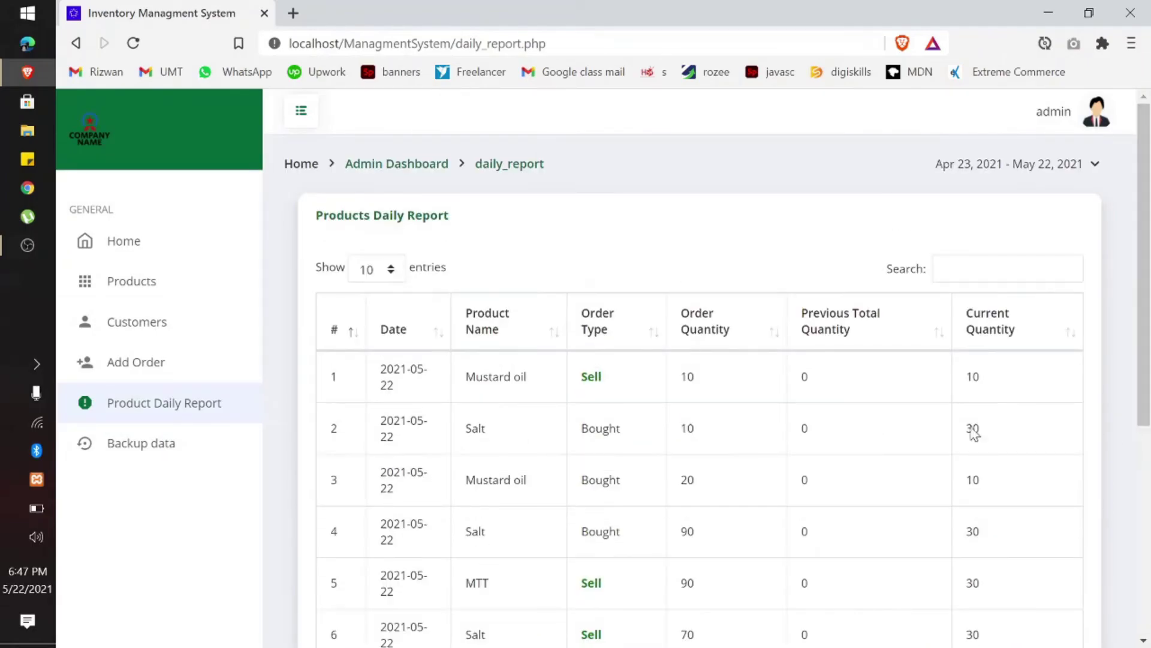
Step: Export the managment database as a quick SQL backup and save managment.sql to the Desktop
{"action": "left_click", "coordinate": [141, 444]}
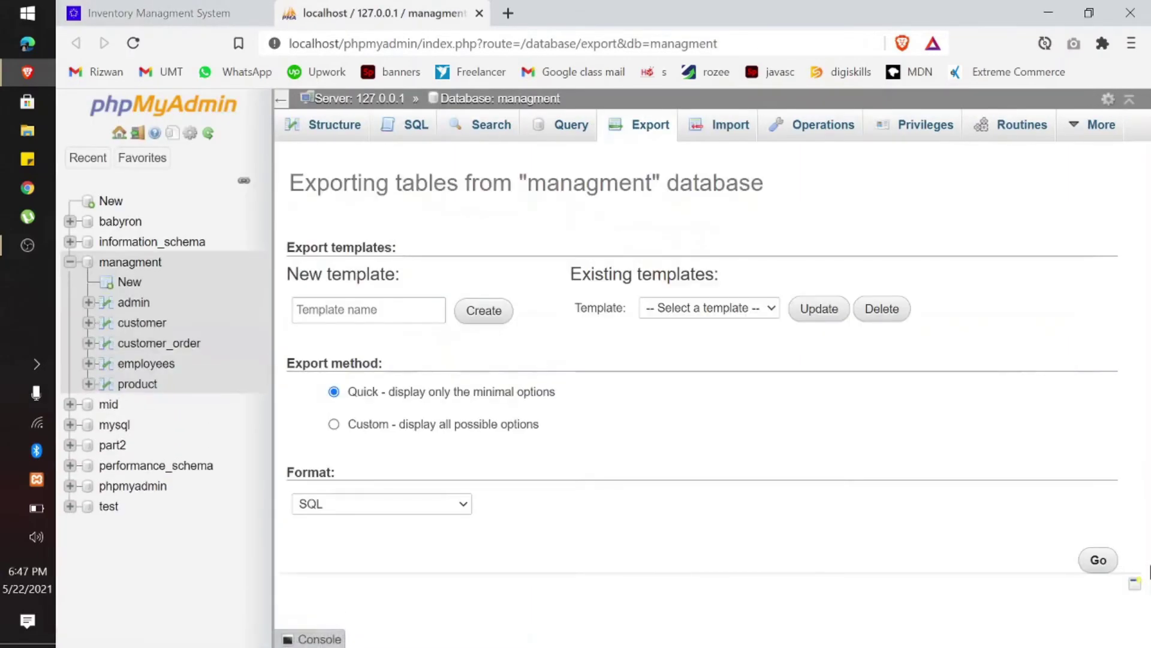
{"action": "left_click", "coordinate": [1098, 560]}
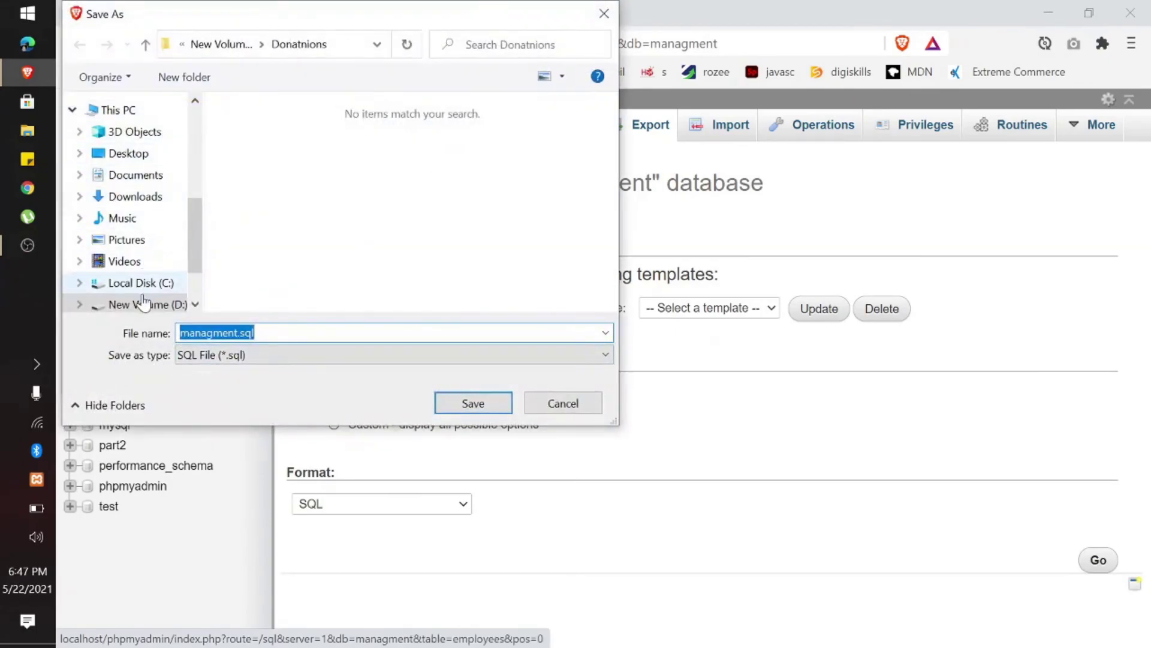
{"action": "left_click", "coordinate": [168, 156]}
{"action": "left_click", "coordinate": [472, 405]}
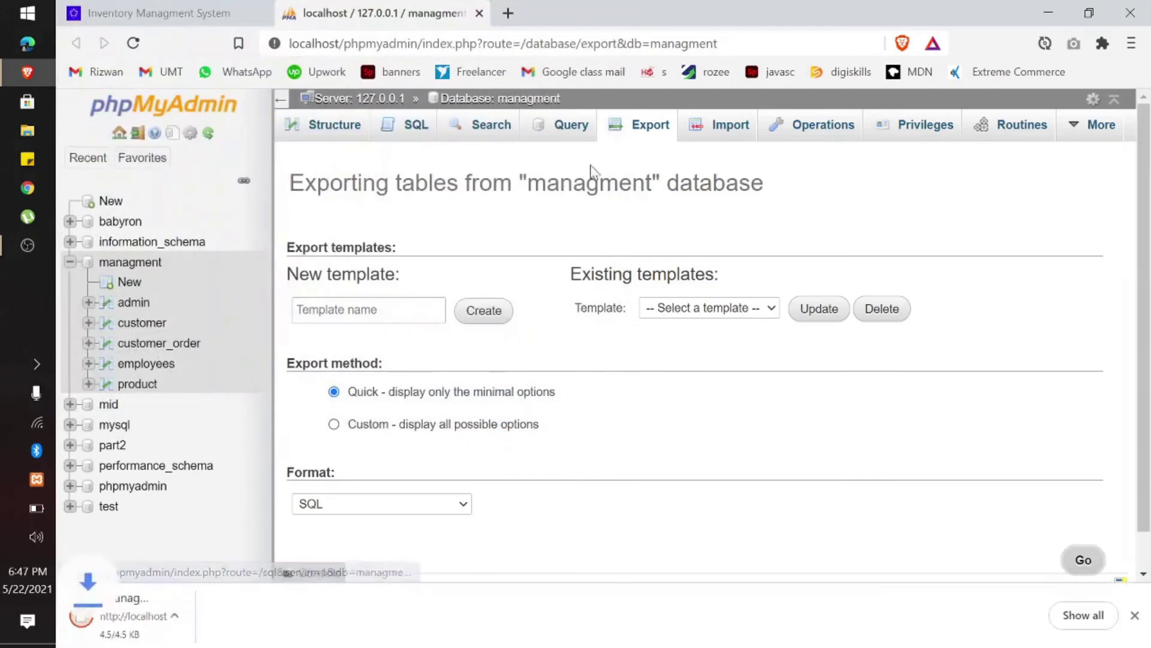
Step: Return to the inventory app dashboard, dismiss the downloads bar, and sign out as admin
{"action": "left_click", "coordinate": [479, 14]}
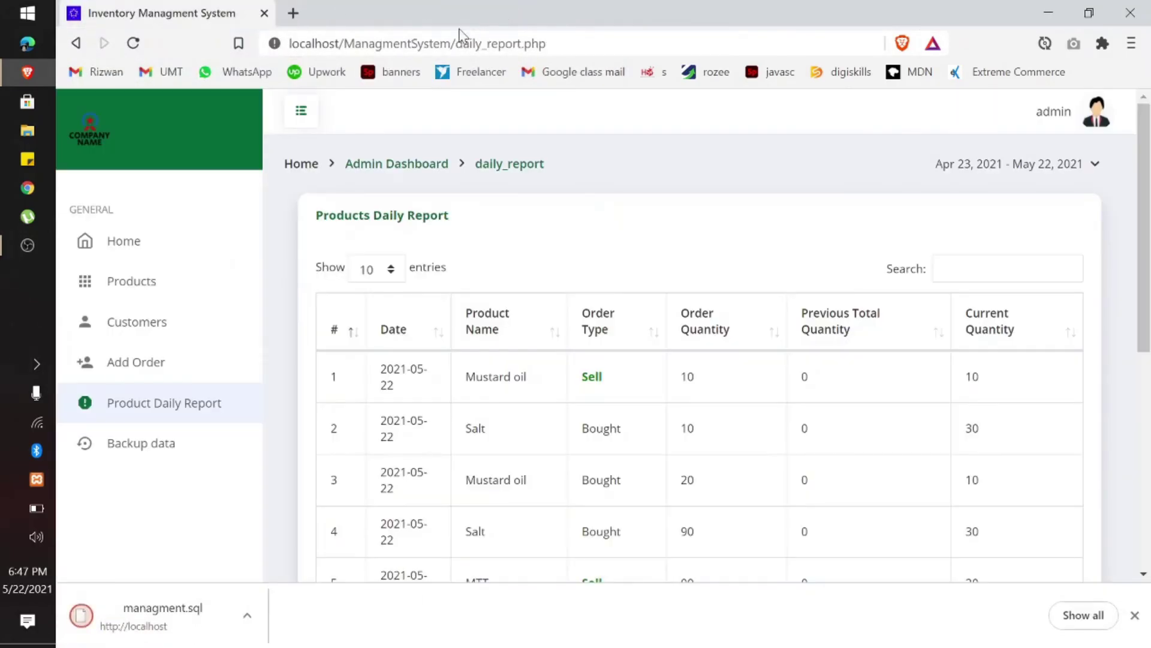
{"action": "left_click", "coordinate": [120, 247]}
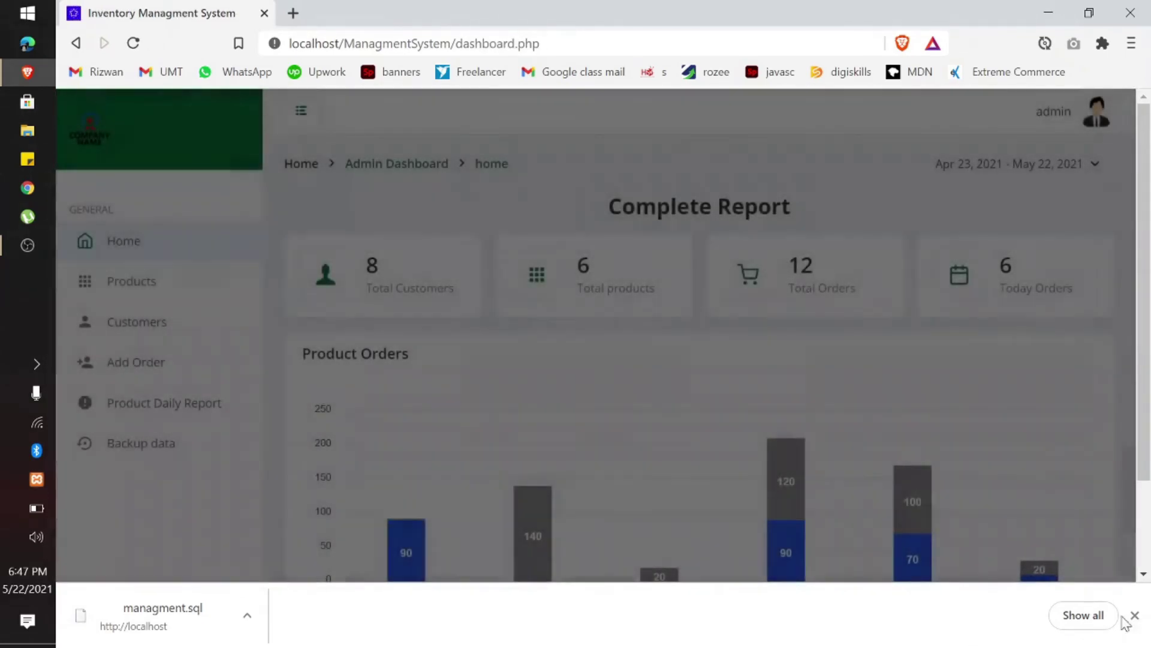
{"action": "left_click", "coordinate": [1134, 615]}
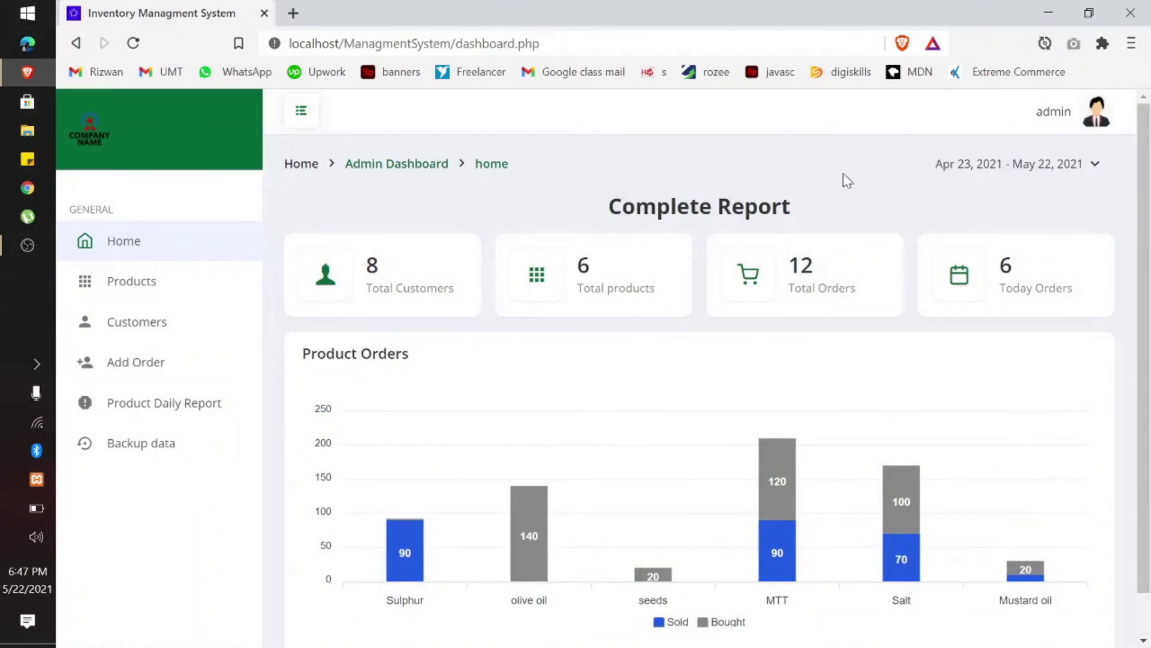
{"action": "left_click", "coordinate": [1032, 117]}
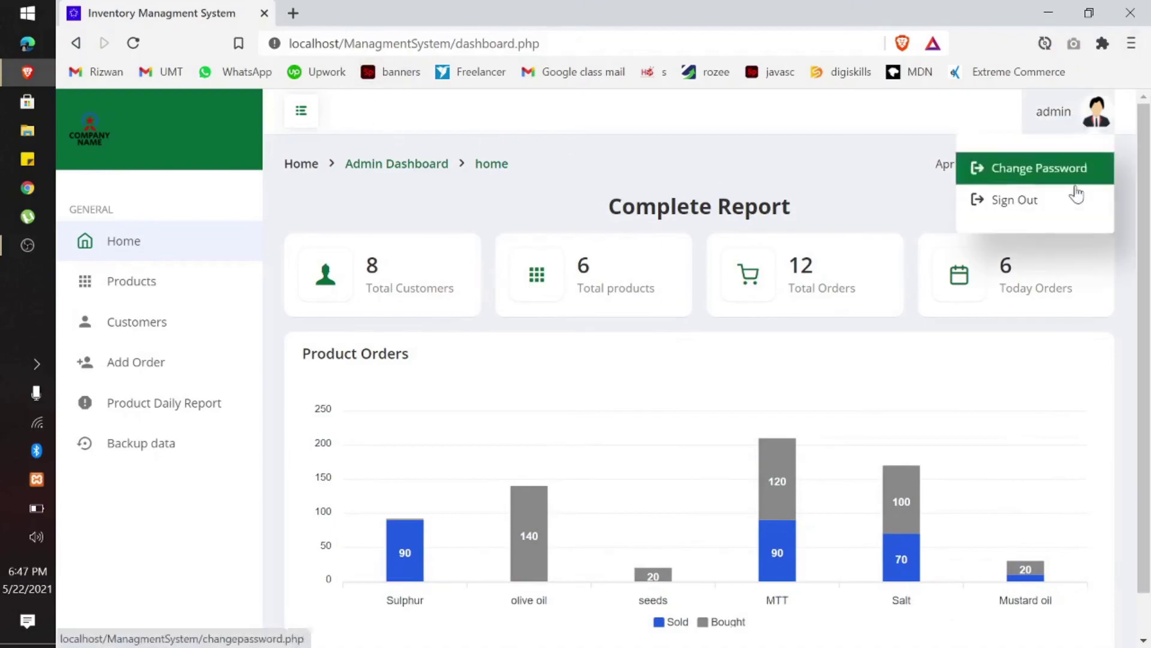
{"action": "left_click", "coordinate": [1041, 199]}
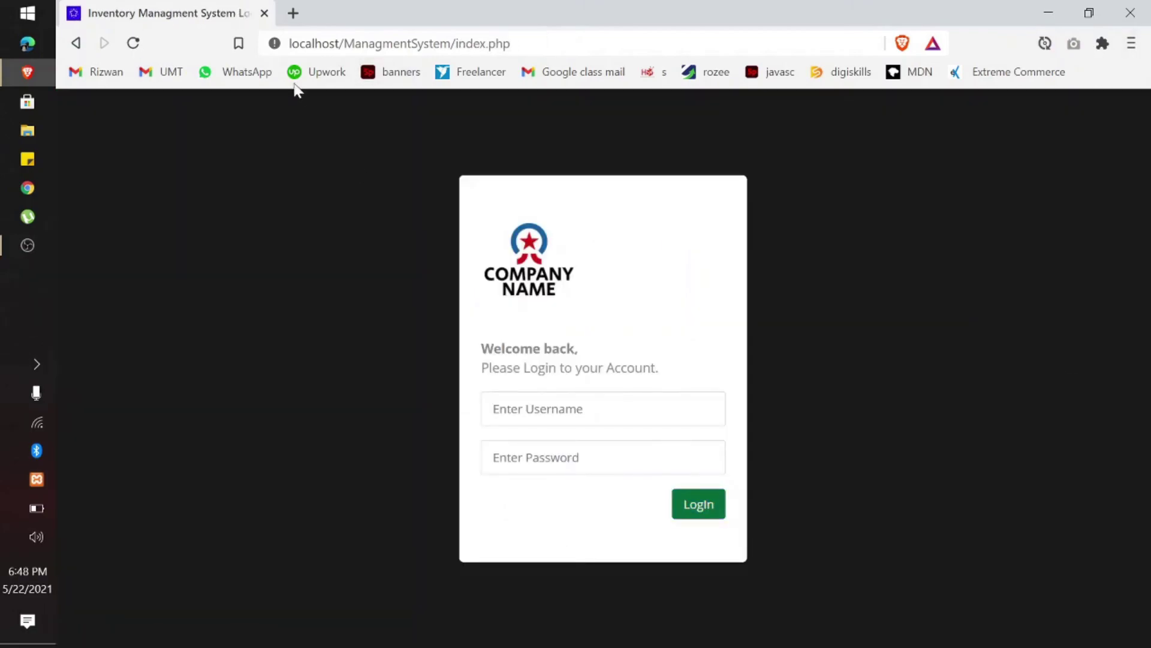
Step: Request dashboard.php while signed out to confirm it redirects to the login page
{"action": "left_click_drag", "start_coordinate": [510, 43], "coordinate": [480, 43]}
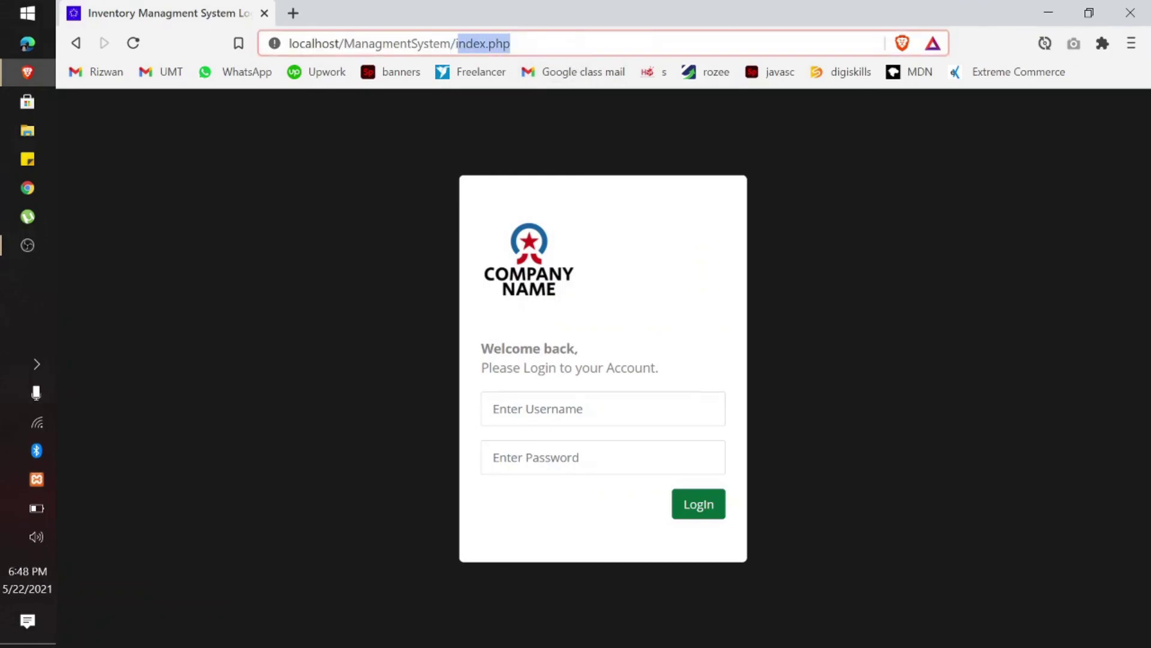
{"action": "key", "text": "BackSpace"}
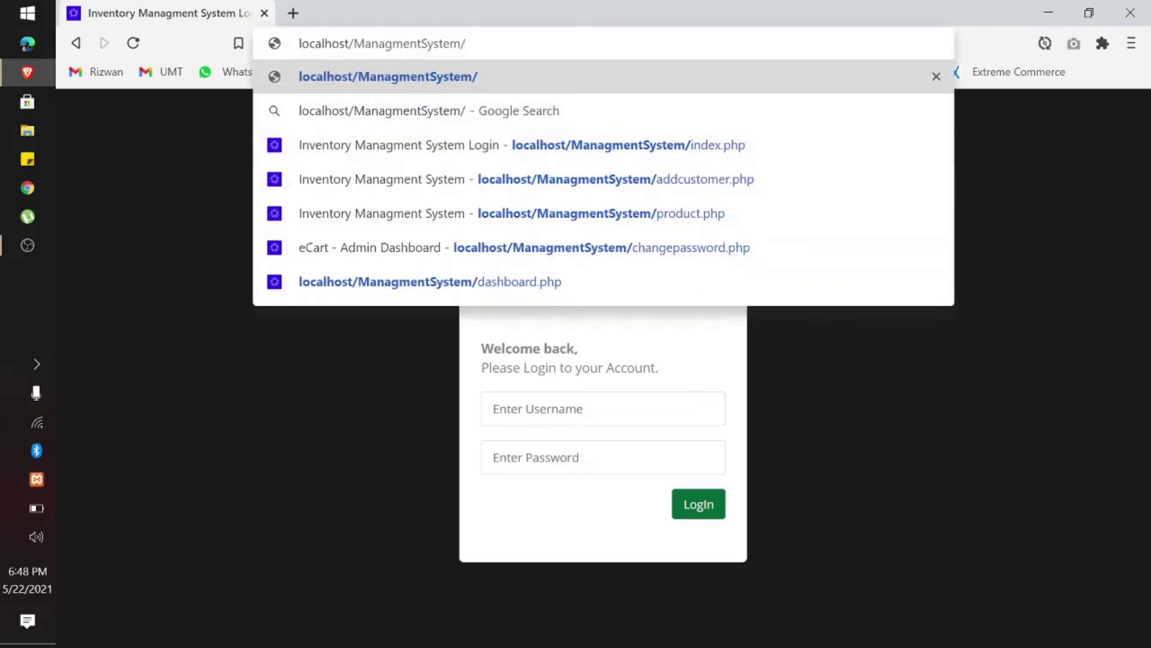
{"action": "type", "text": "DAS"}
{"action": "key", "text": "Right"}
{"action": "key", "text": "Return"}
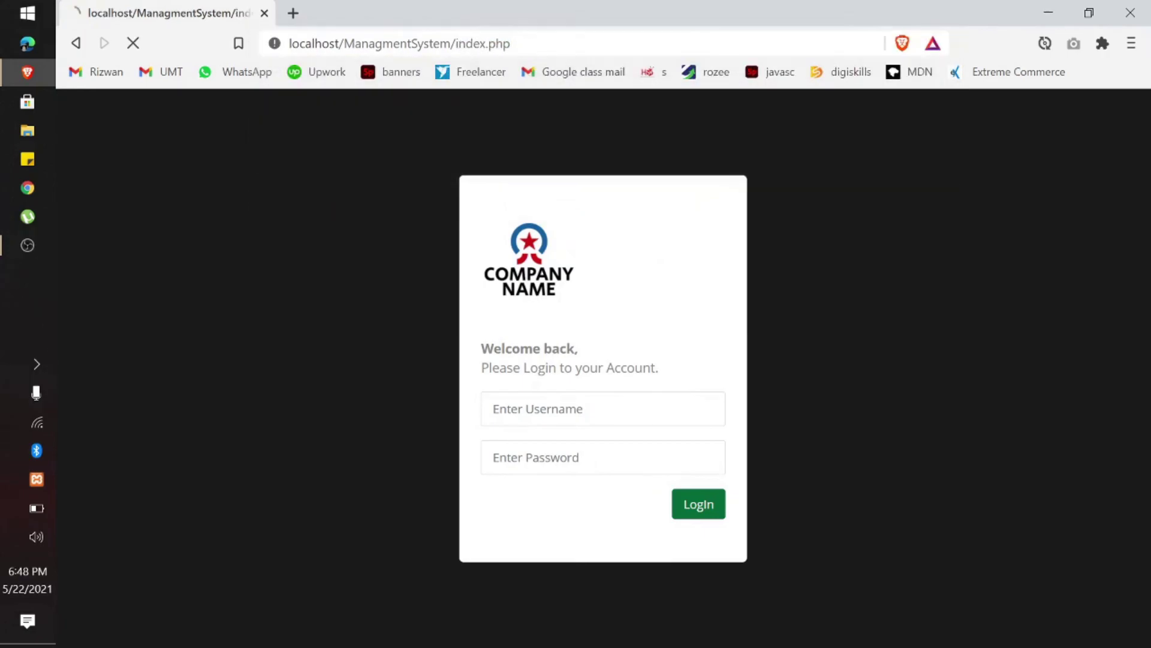